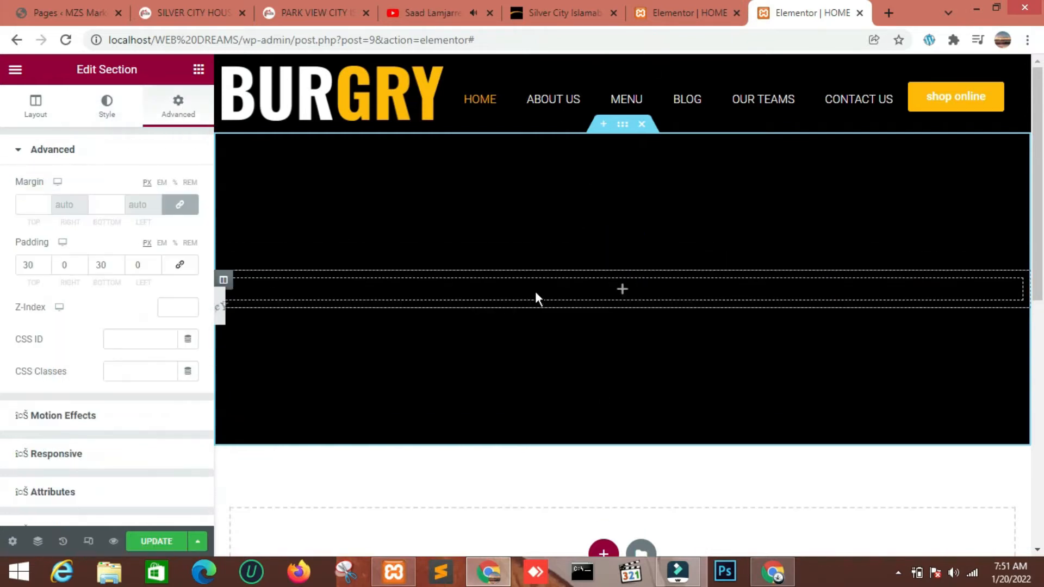
Add a two-column inner section to the black hero section and place an Image widget in its first column.
click(198, 69)
drag(51, 272, 512, 295)
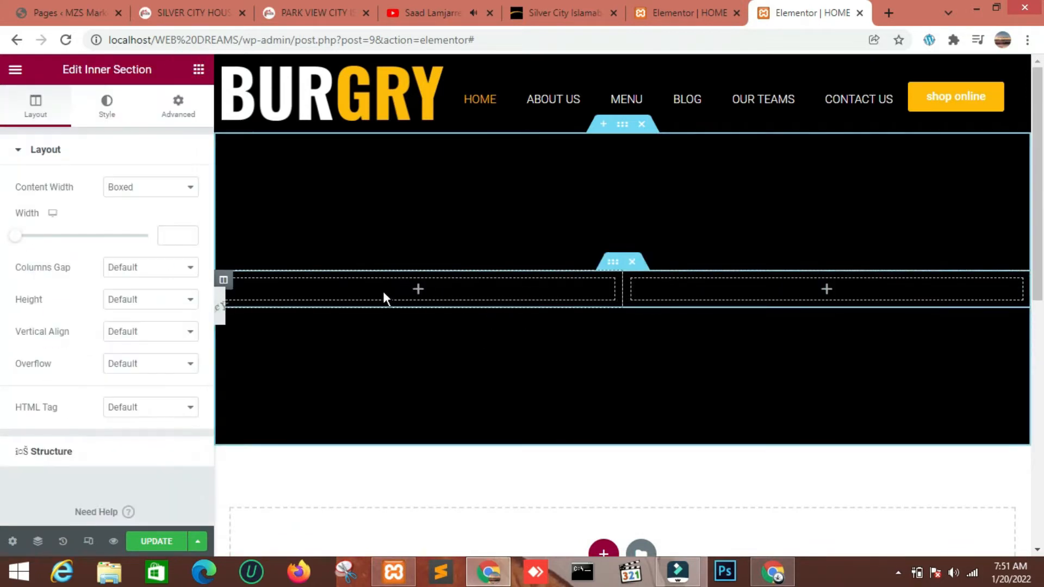
click(197, 70)
drag(44, 321, 379, 289)
Fill the Image widget with the stacked burger picture N2HMMGN-2.png from the media library.
click(73, 258)
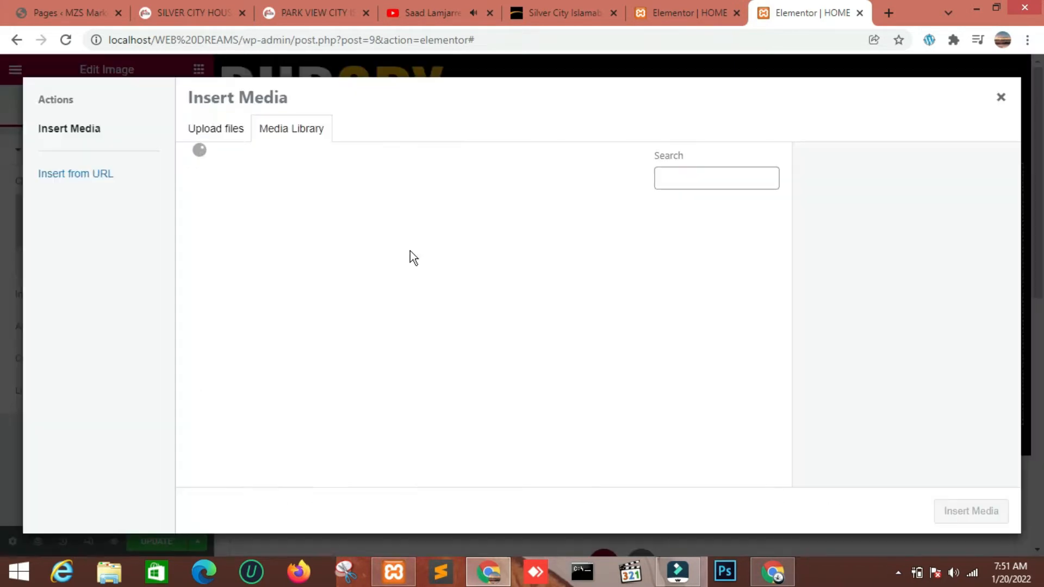
click(714, 261)
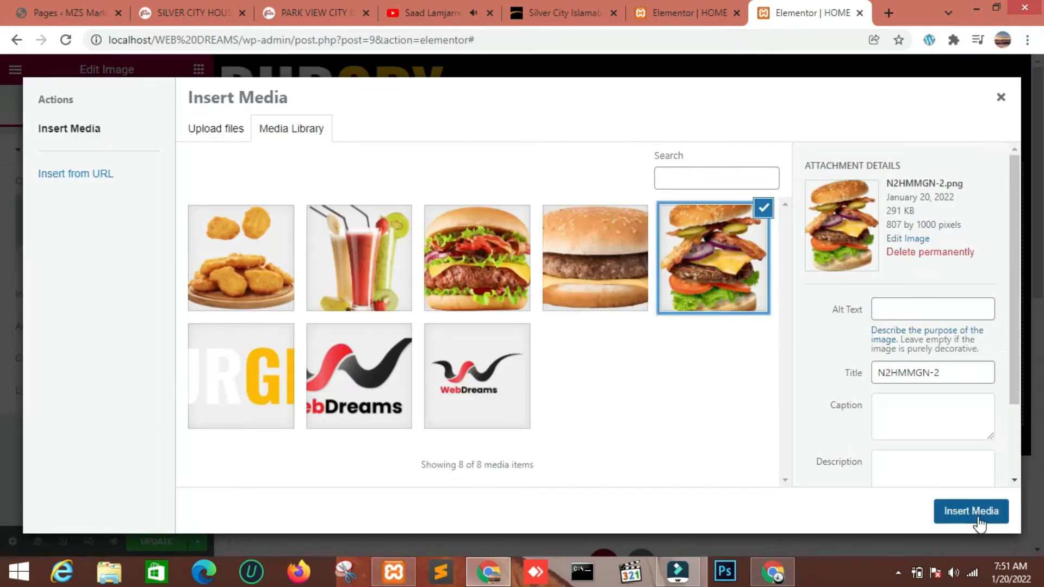
click(973, 513)
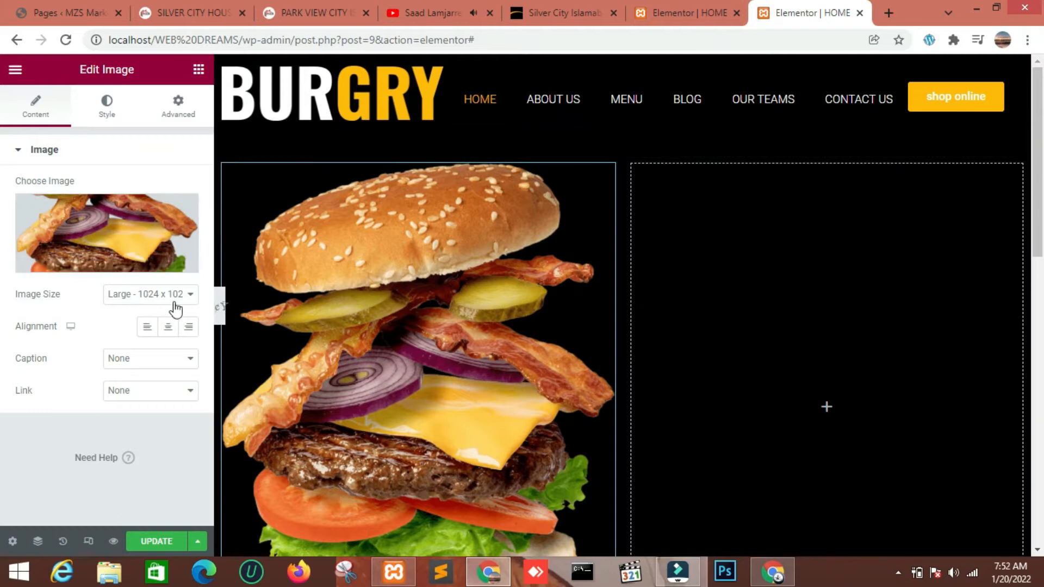
Try Skew Forward as the burger image's hover animation.
click(111, 112)
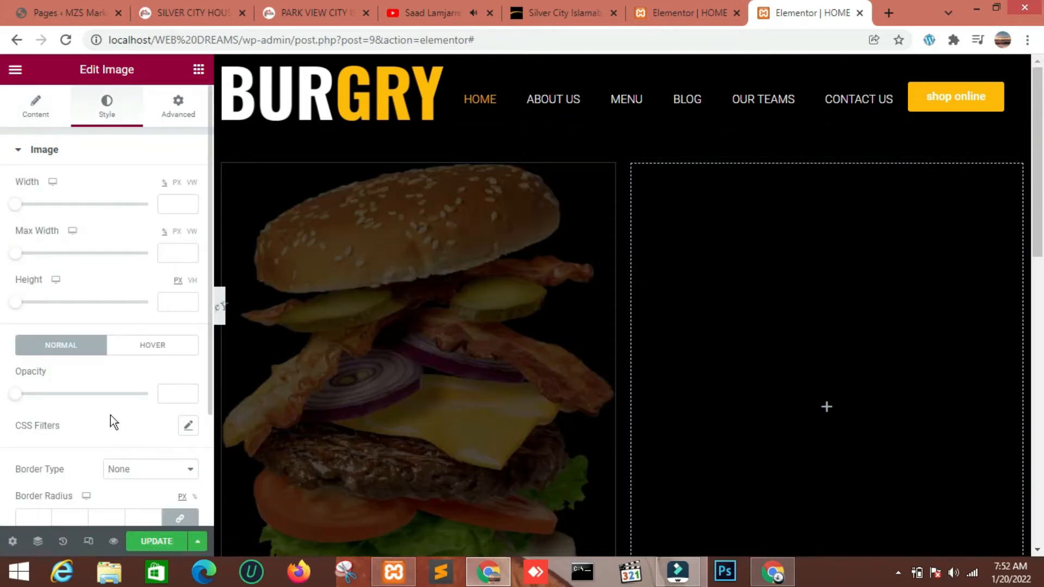
click(163, 351)
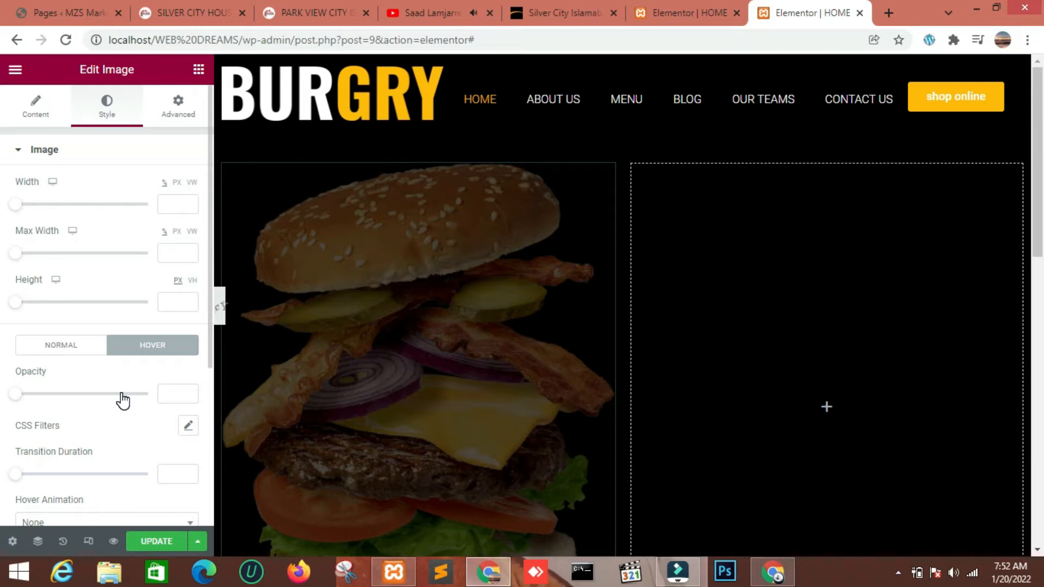
scroll(123, 400, down, 2)
click(109, 446)
scroll(111, 381, down, 5)
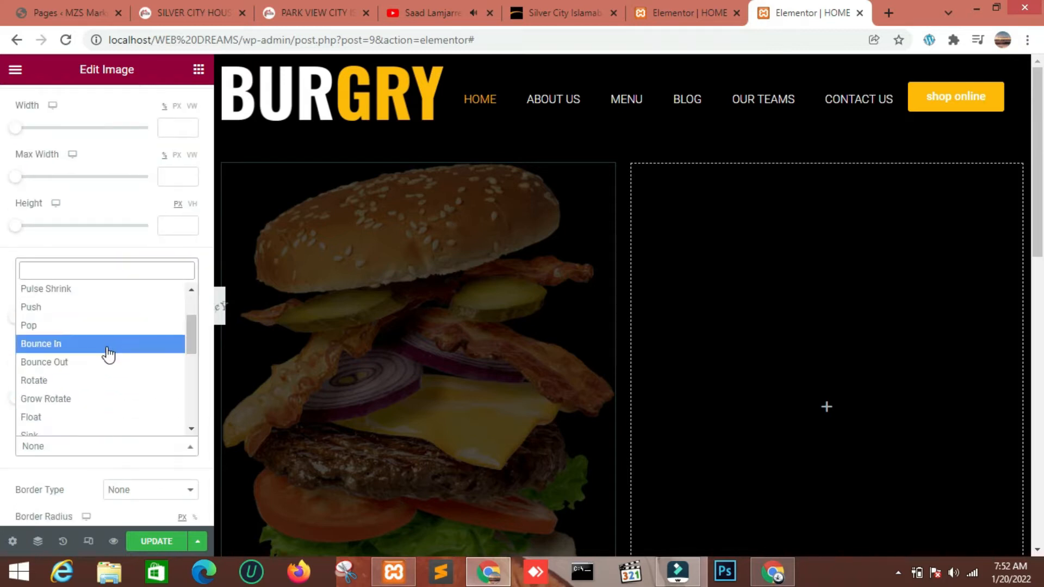
scroll(105, 341, up, 2)
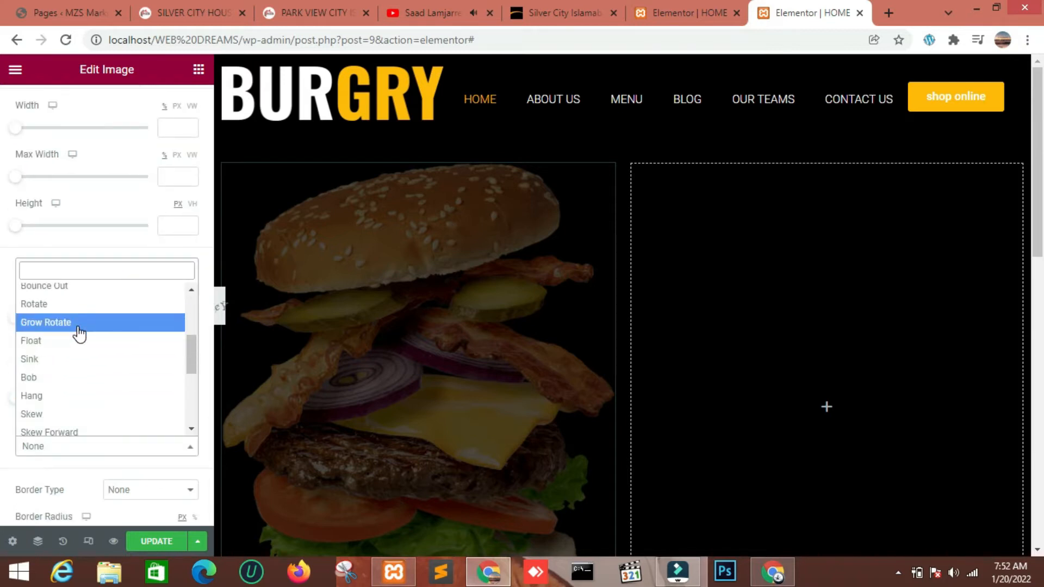
scroll(79, 335, down, 2)
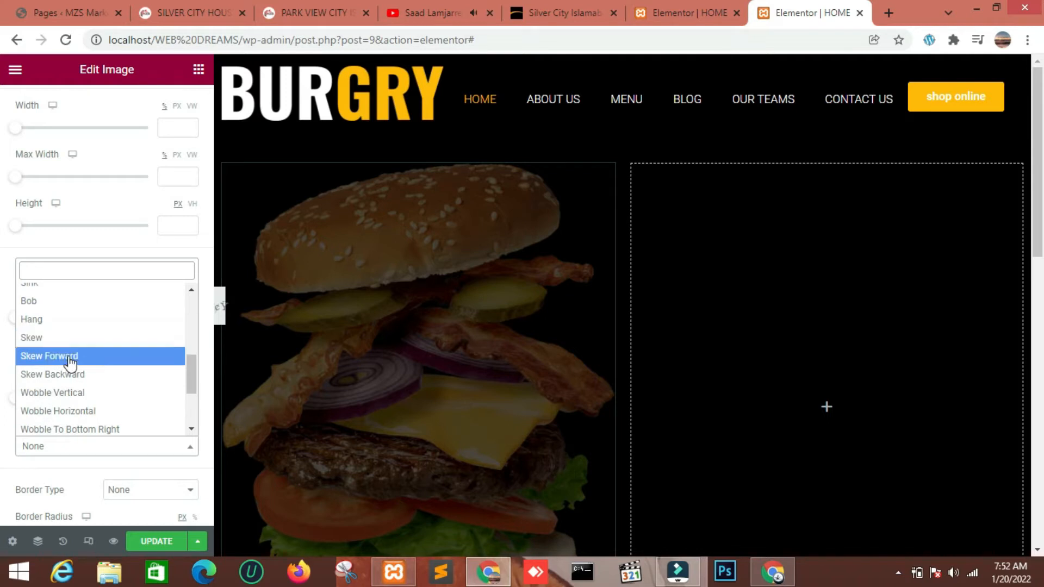
click(68, 357)
Examine the burger image's style and hover animation settings on the finished reference page in the other Elementor tab.
click(687, 8)
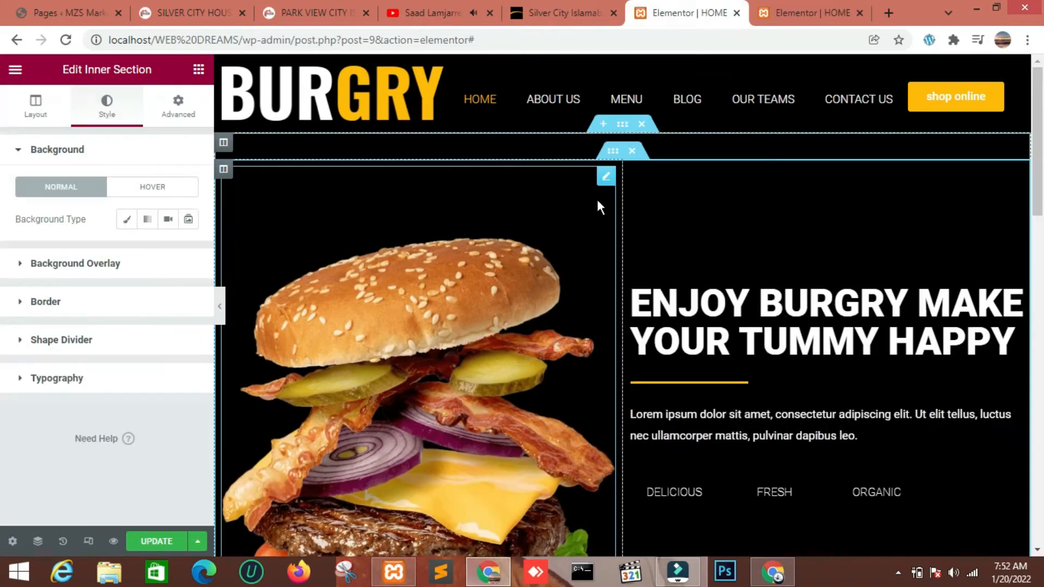
click(348, 250)
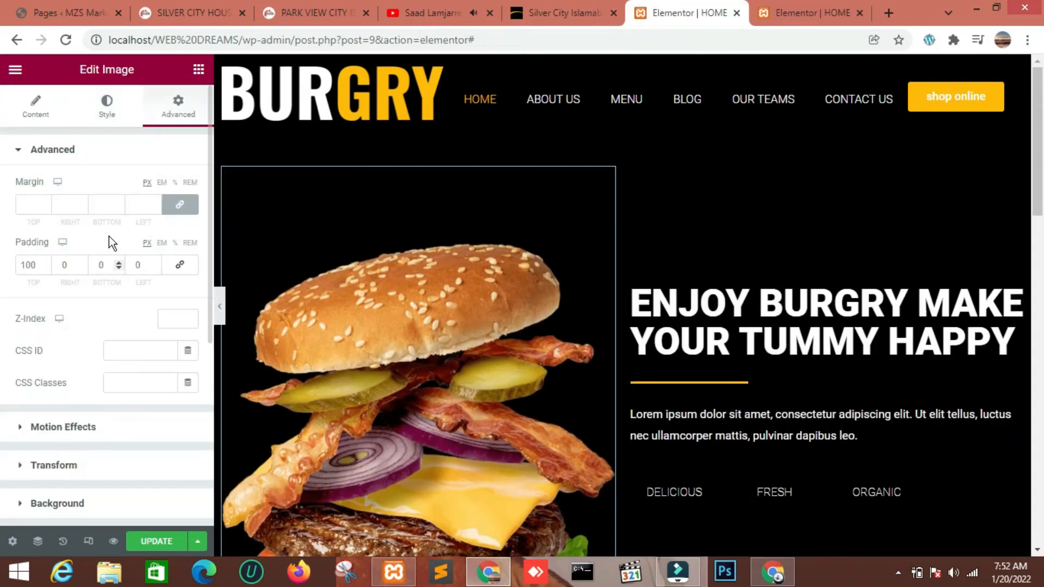
click(109, 106)
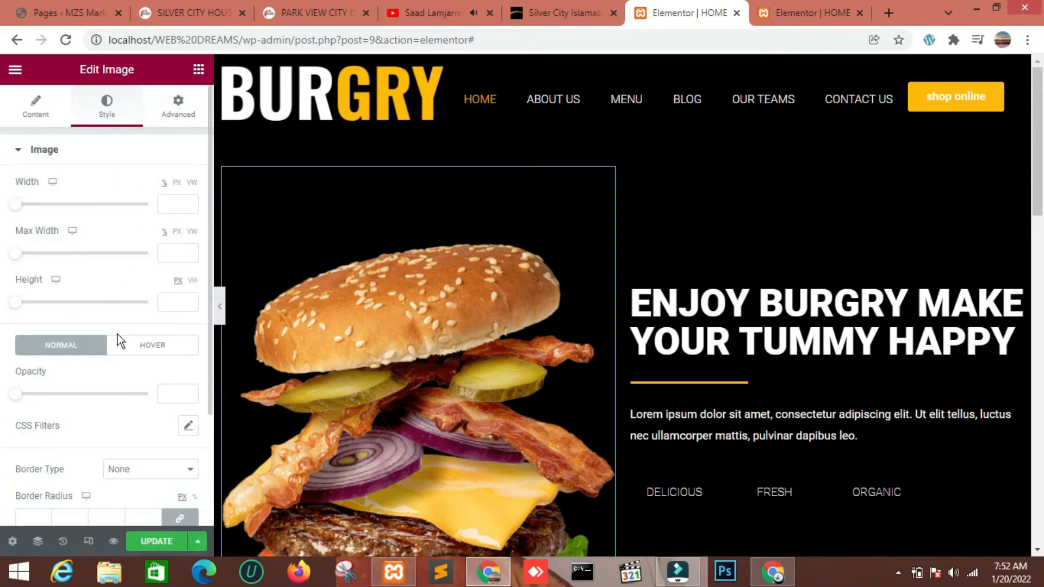
scroll(171, 288, down, 2)
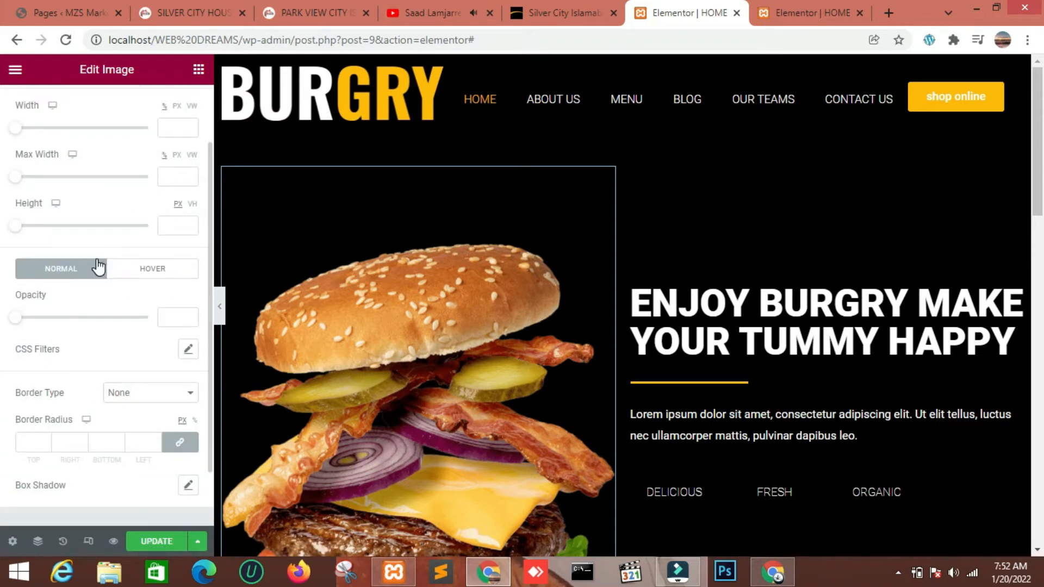
scroll(98, 266, up, 2)
click(94, 152)
click(90, 155)
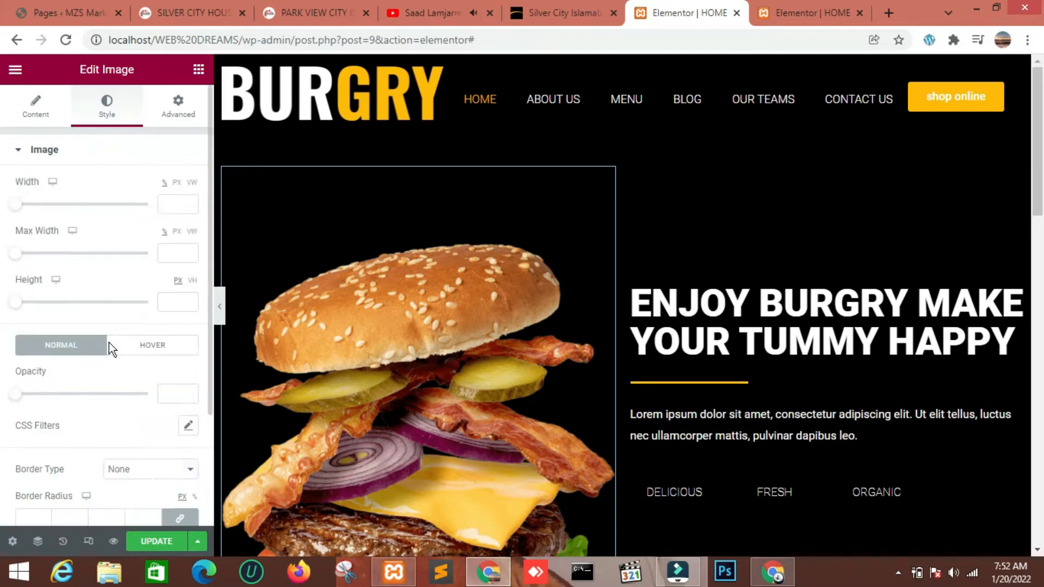
scroll(136, 343, down, 2)
scroll(121, 333, up, 2)
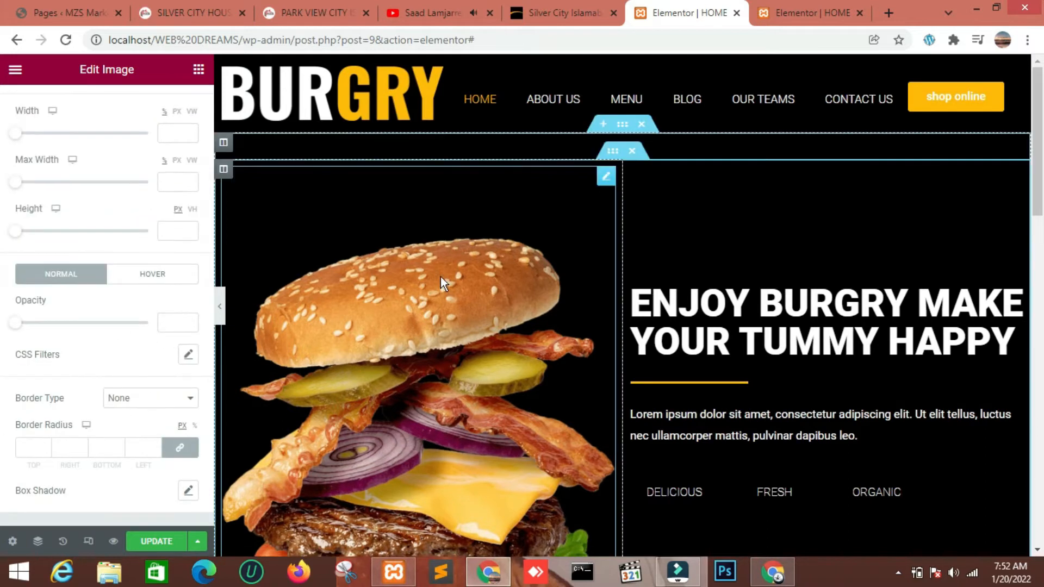
scroll(66, 152, up, 2)
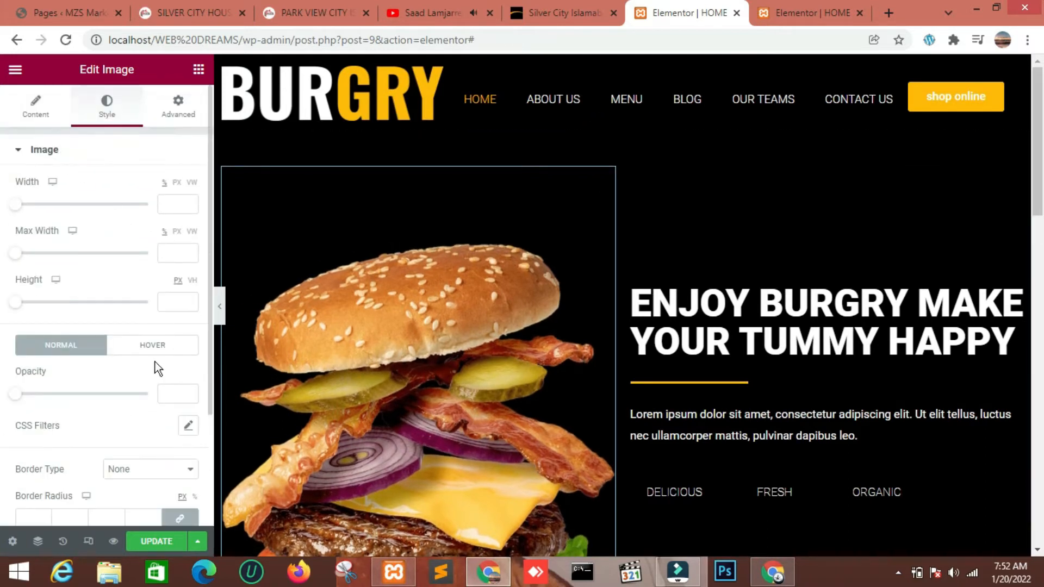
click(153, 345)
scroll(154, 345, down, 3)
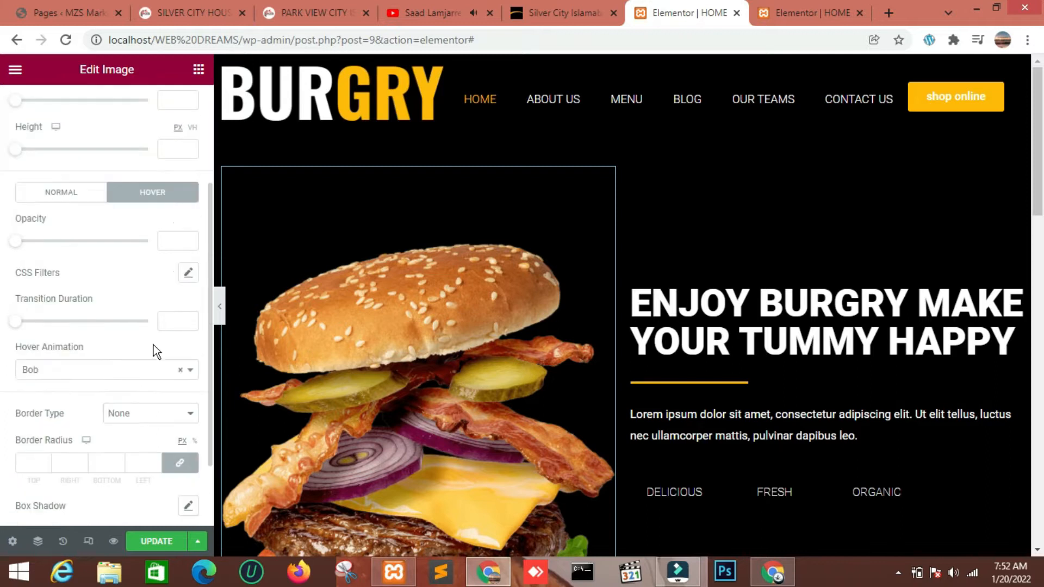
Return to the page being built and set the burger image's hover animation to Bob.
click(810, 11)
click(55, 446)
click(58, 343)
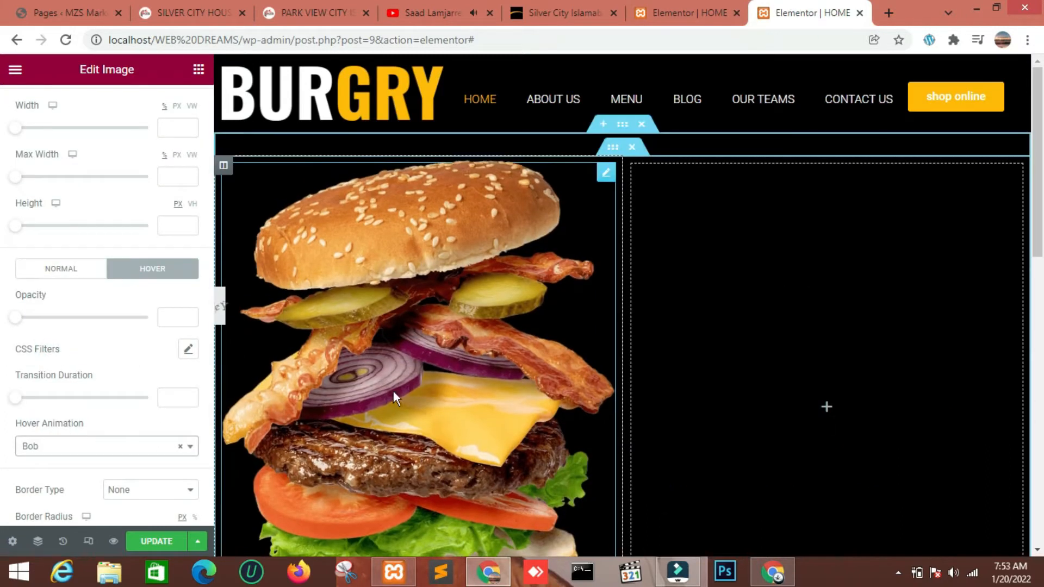
Set the burger image's top padding to 100 px, matching the image on the reference page.
scroll(414, 348, down, 1)
scroll(174, 125, up, 2)
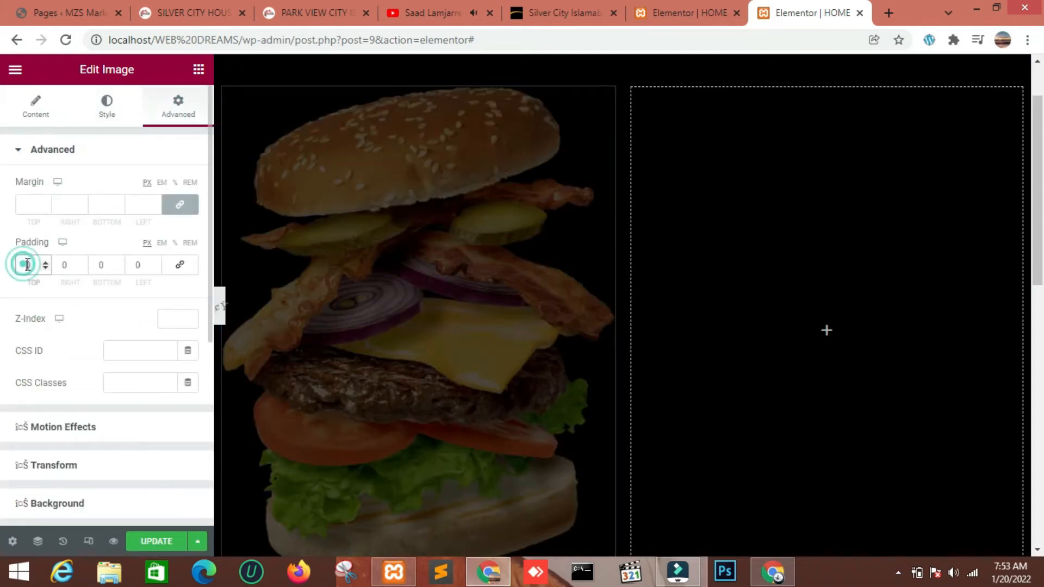
click(29, 265)
text(5)
scroll(511, 153, up, 1)
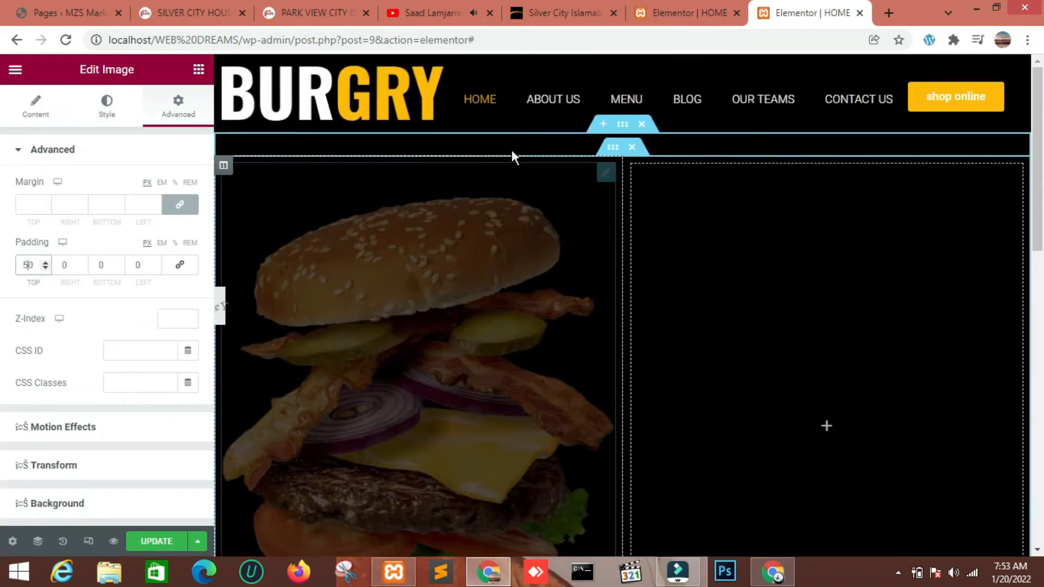
click(686, 12)
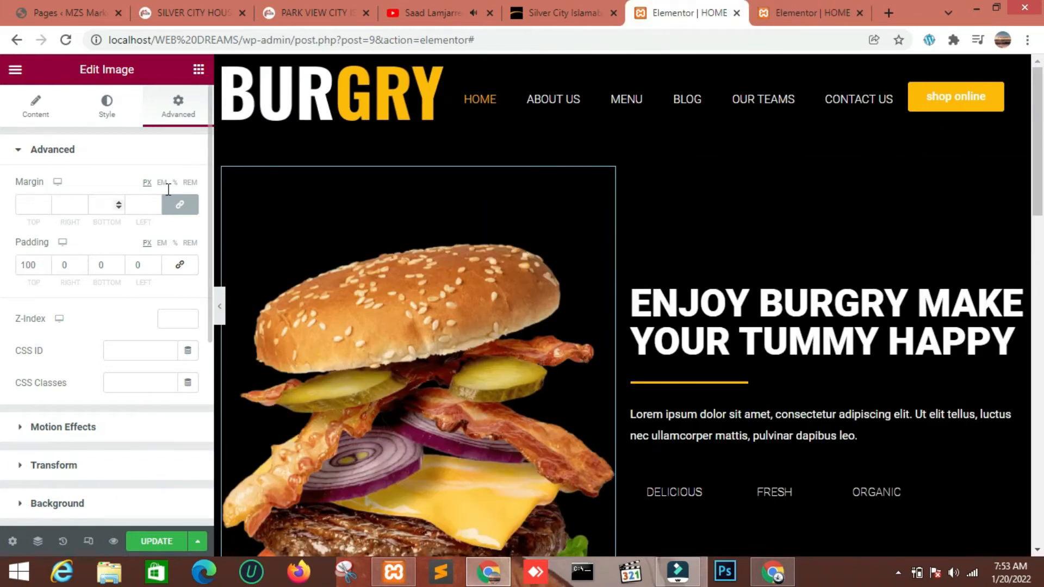
click(759, 8)
key(BackSpace)
text(10)
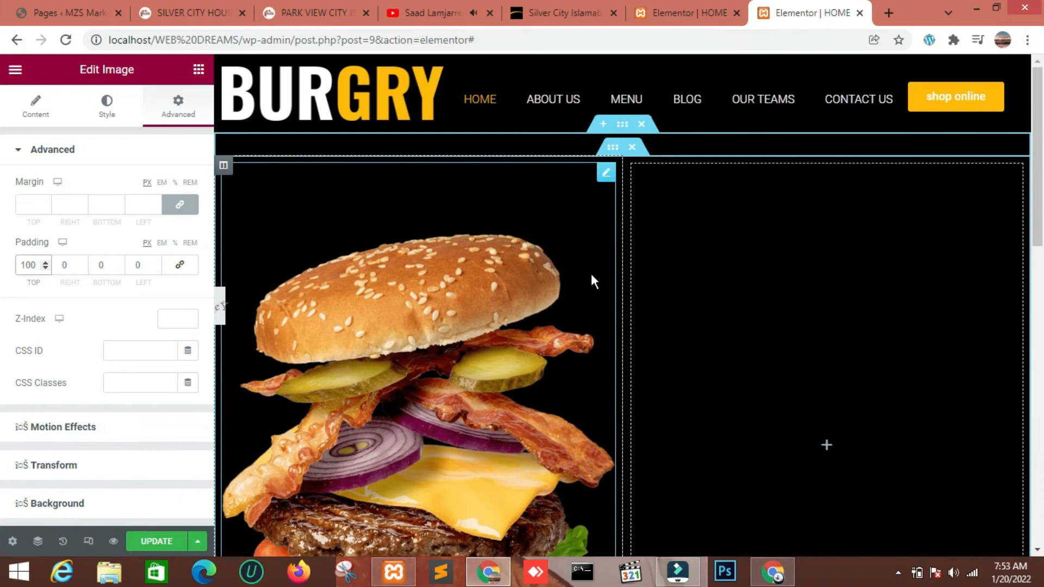
scroll(589, 272, down, 5)
scroll(481, 280, up, 4)
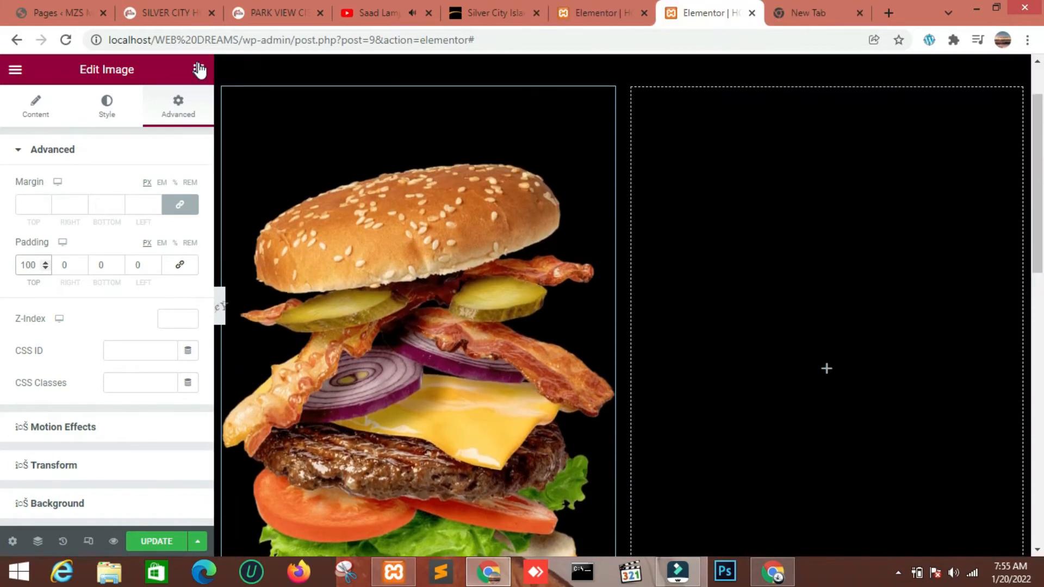
Add a Heading to the empty second column with the title "ENJOY BURGRY MAKE YOUR TUMMY HAPPY".
click(199, 70)
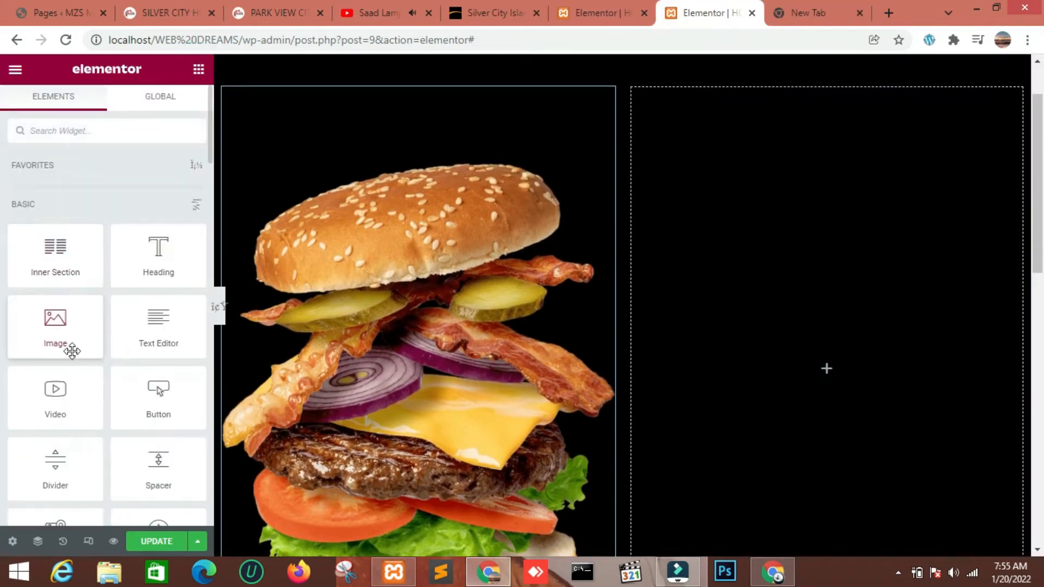
drag(208, 268, 805, 350)
drag(148, 205, 40, 205)
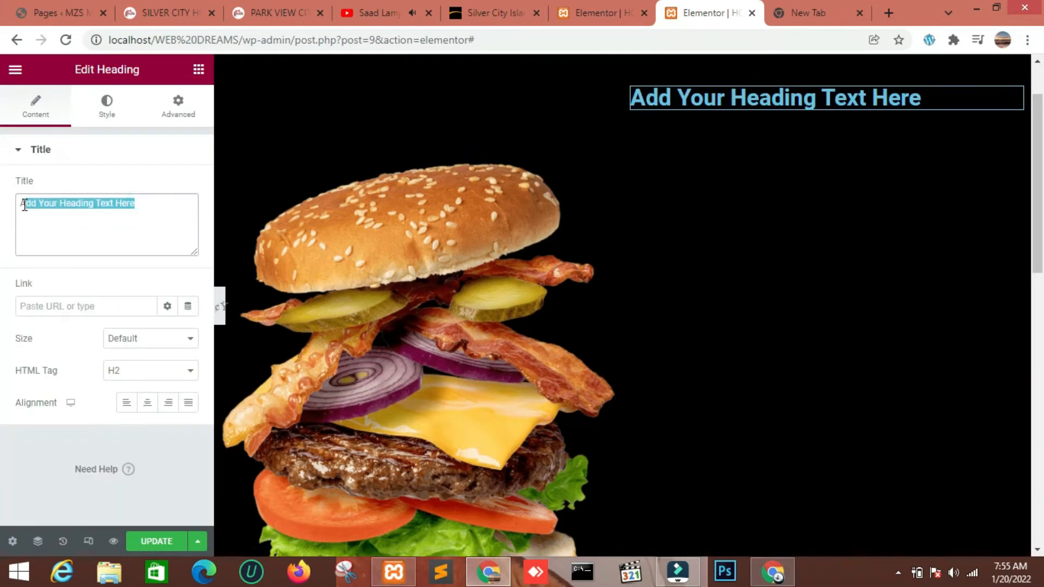
text(ENJOY BURGRY MAKE YOUR TUMMY HAPPY)
Set the heading's text color to white, #FFF.
click(111, 109)
click(189, 187)
click(151, 416)
key(BackSpace)
key(BackSpace)
key(BackSpace)
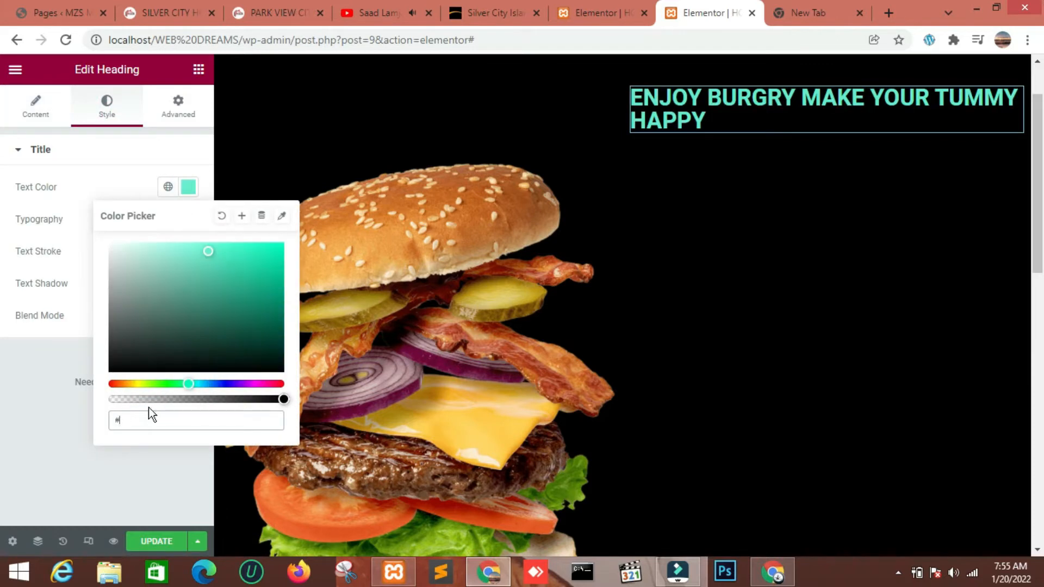
text(FFF)
click(105, 183)
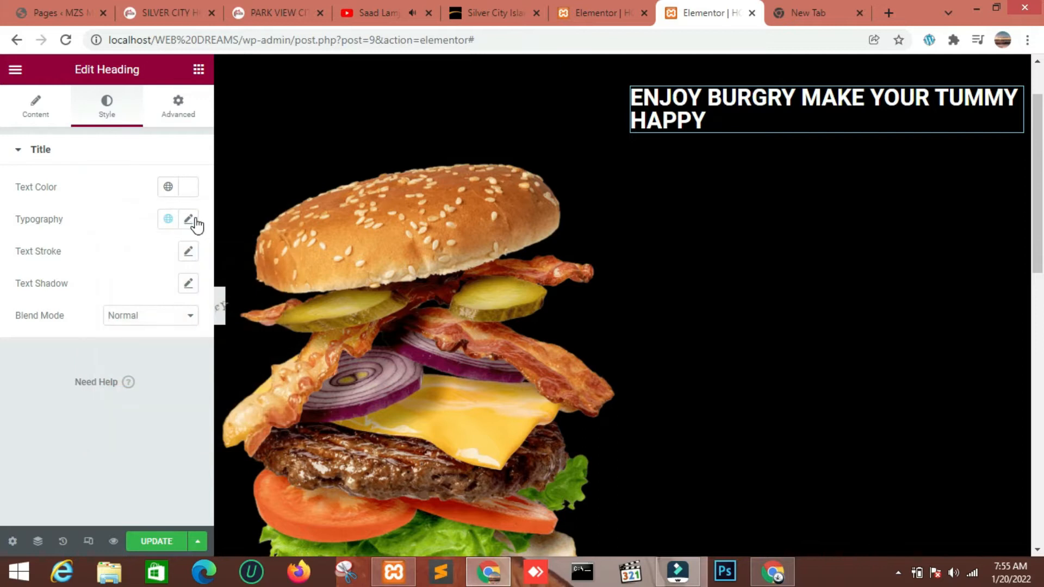
Set the heading's typography to a size of 50 px and a weight of 800.
click(189, 220)
text(50)
click(135, 376)
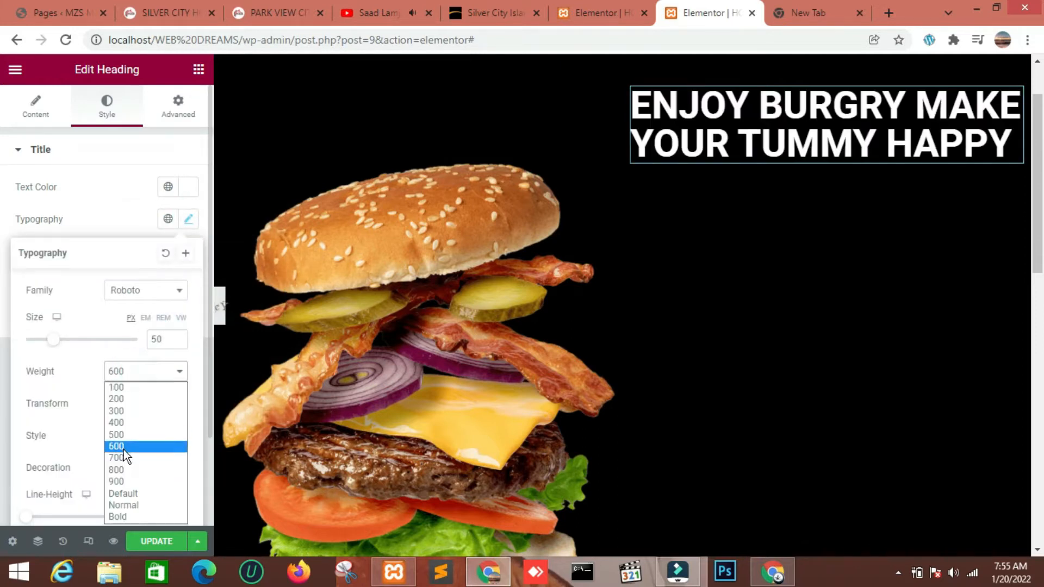
click(123, 470)
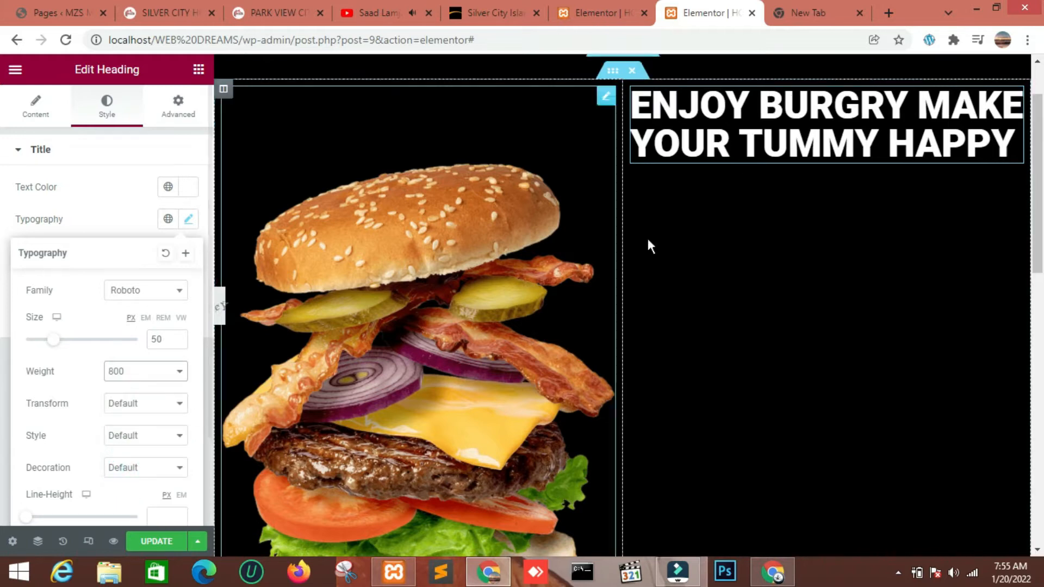
click(113, 227)
Unlink the heading's padding values and set its top padding to 154 px.
click(171, 106)
click(173, 267)
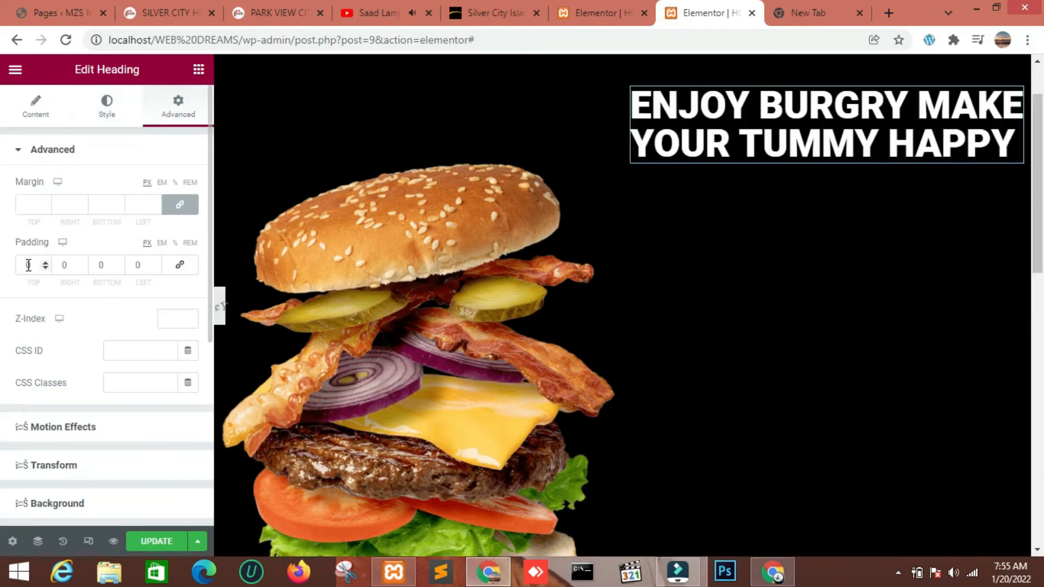
text(150)
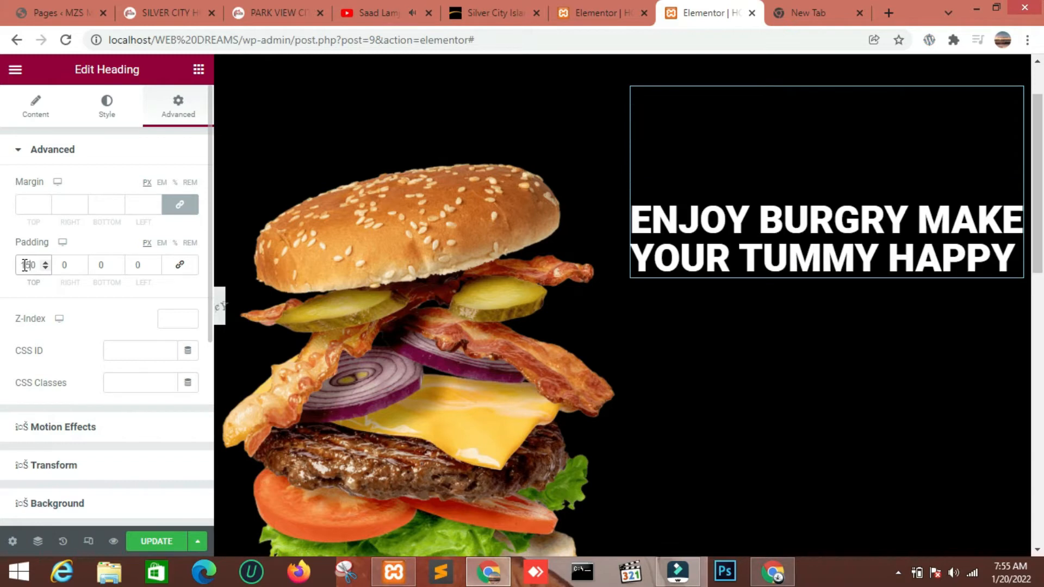
key(Delete)
text(4)
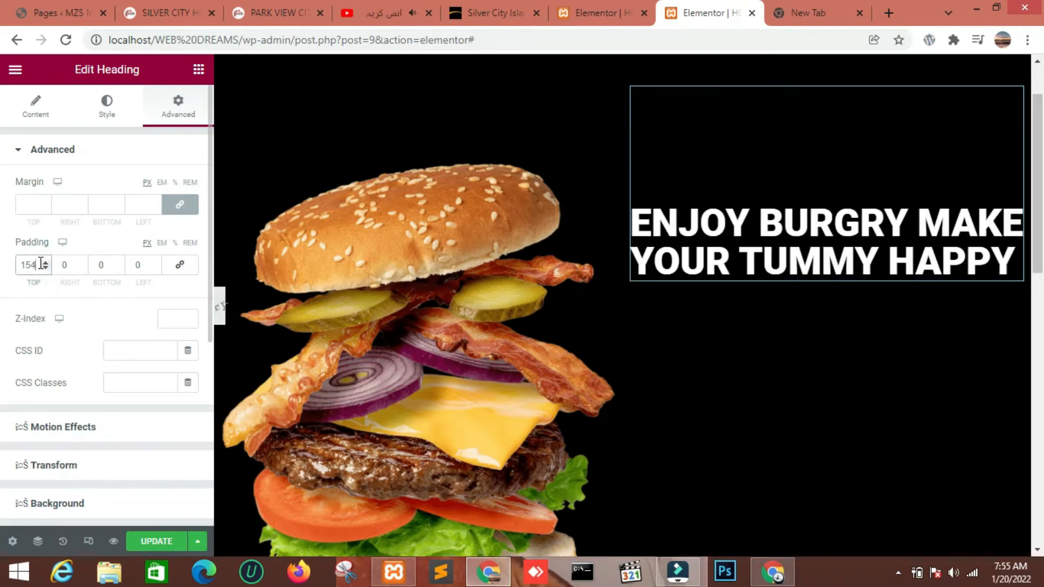
Add a Divider below the heading in the second column and open its style settings.
click(199, 69)
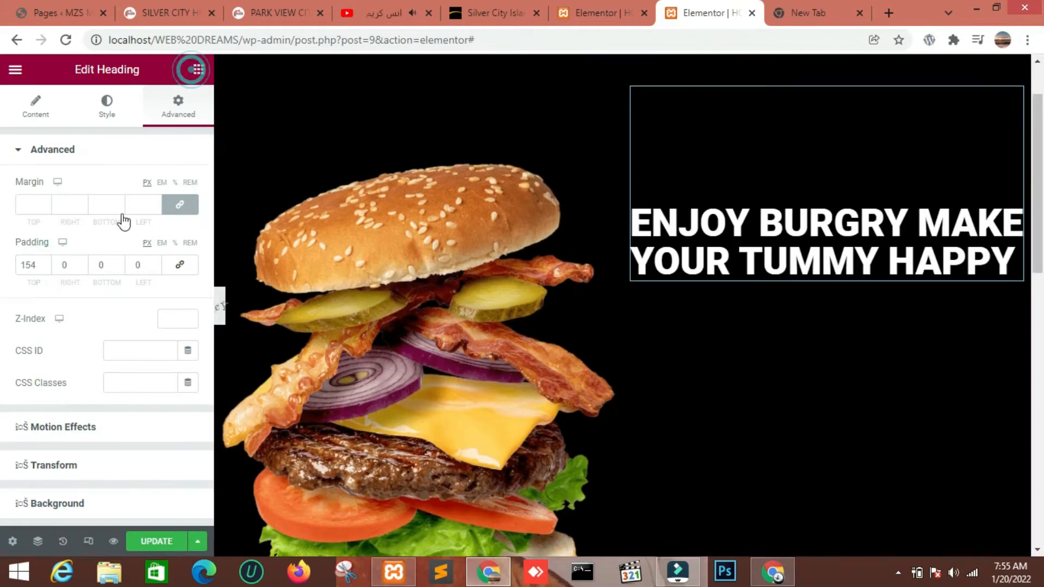
scroll(97, 305, down, 2)
drag(56, 387, 778, 276)
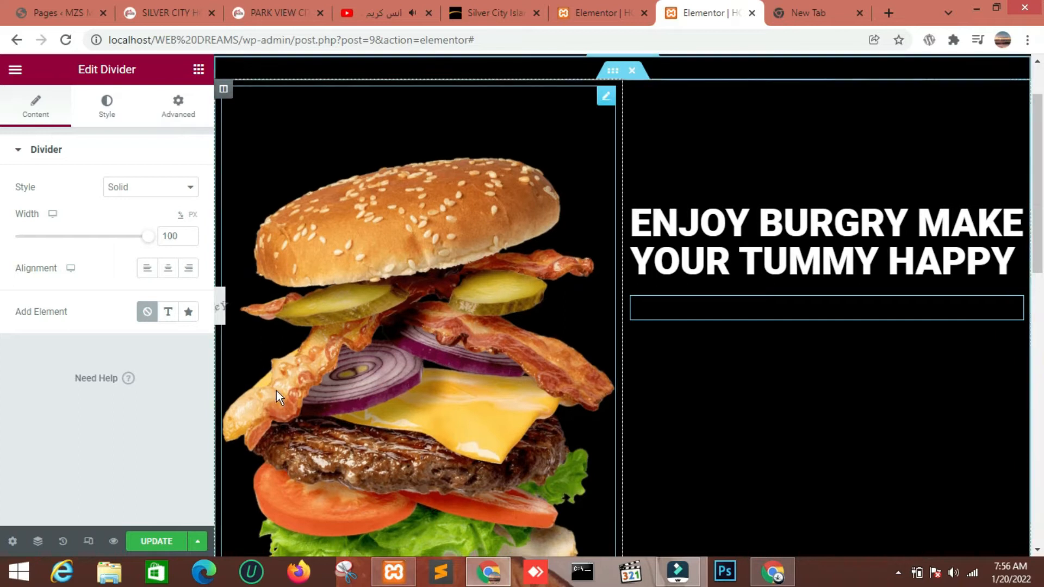
click(105, 109)
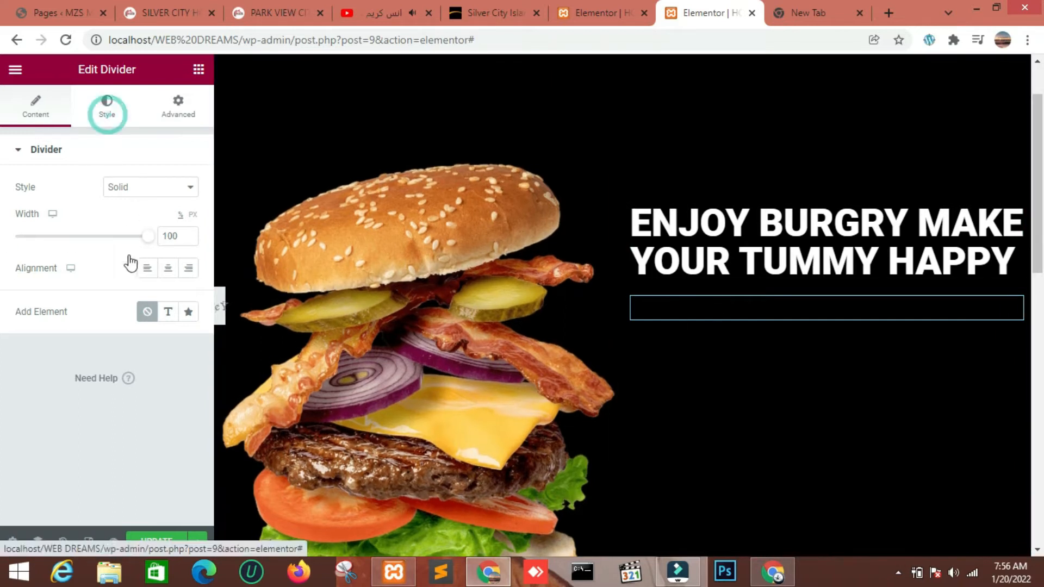
Set the divider's color to yellow, #FFB900.
click(188, 187)
text(#FFBB00)
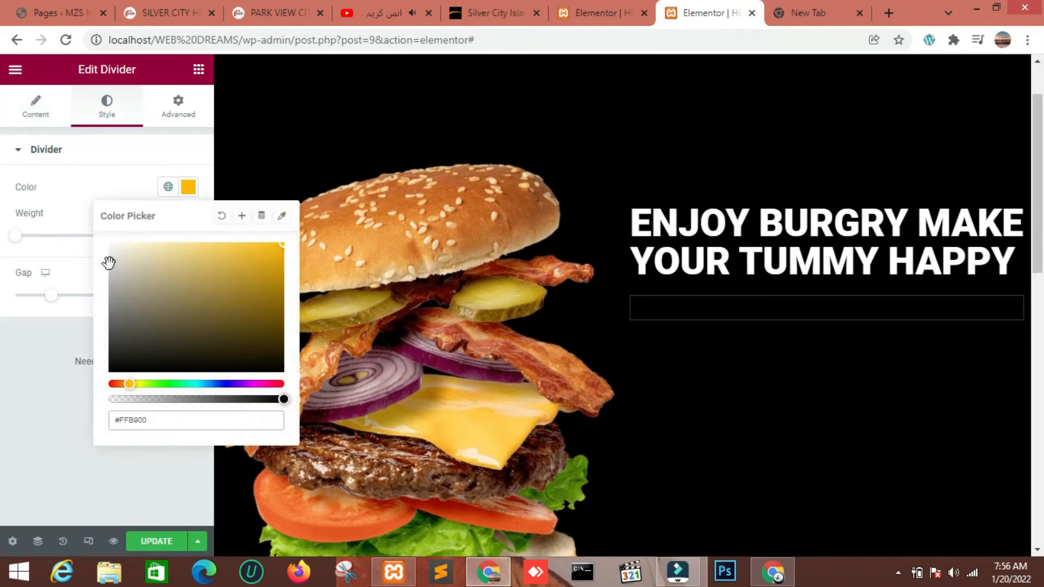
click(90, 160)
click(83, 155)
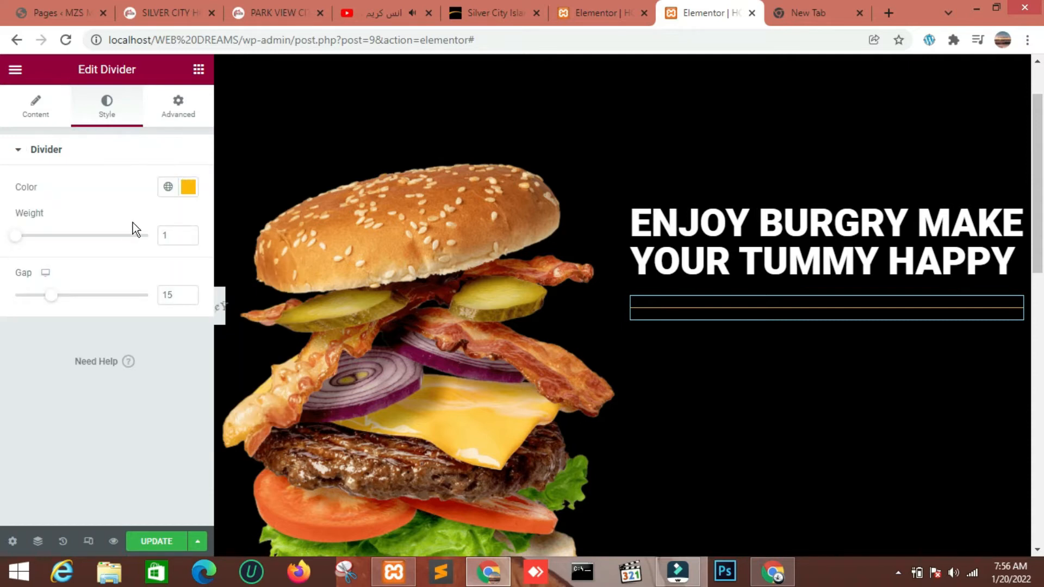
Increase the divider's line weight slightly and set its width to 32.
click(15, 235)
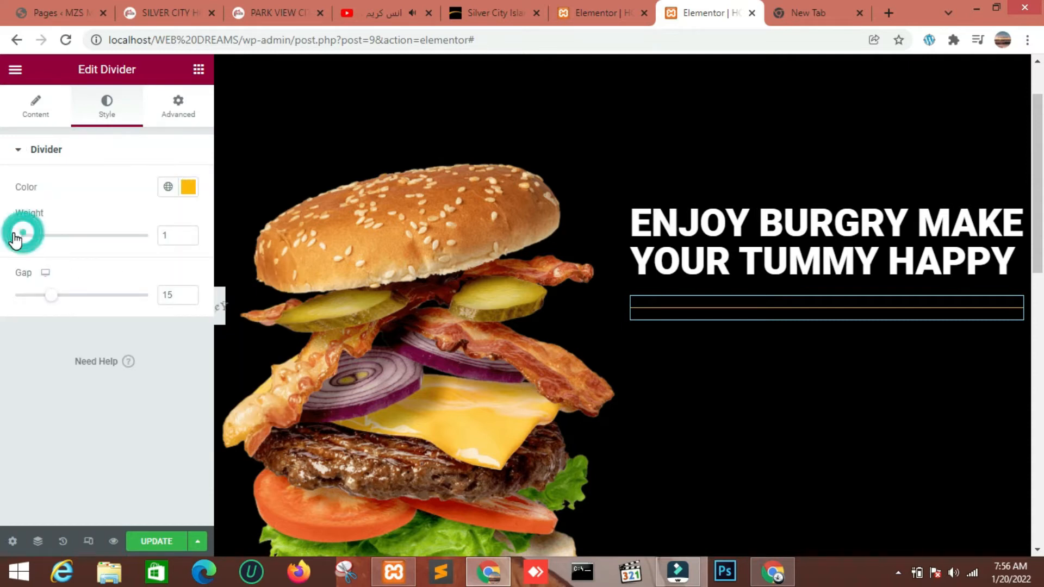
click(191, 241)
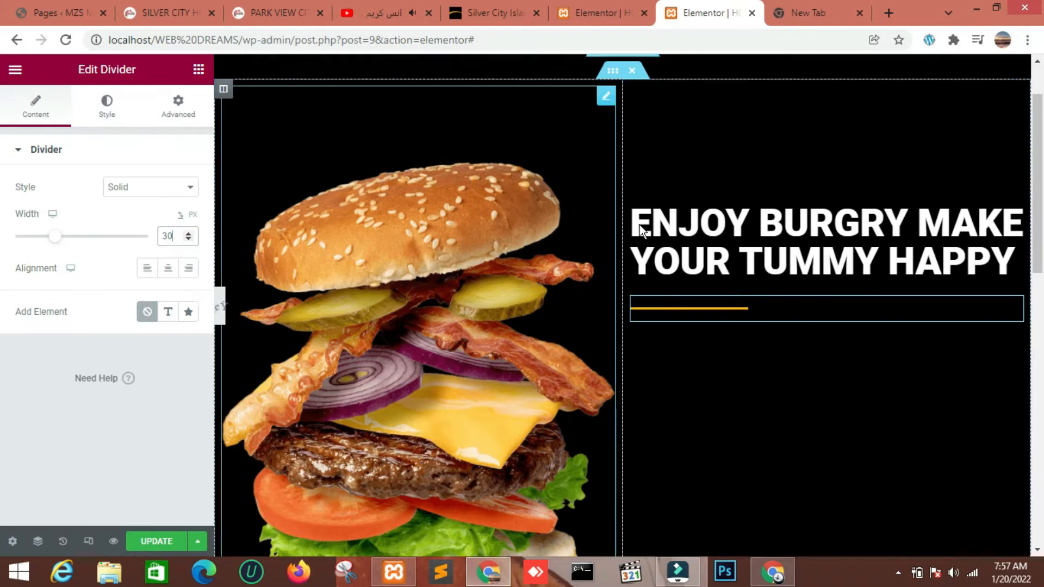
click(188, 234)
click(188, 233)
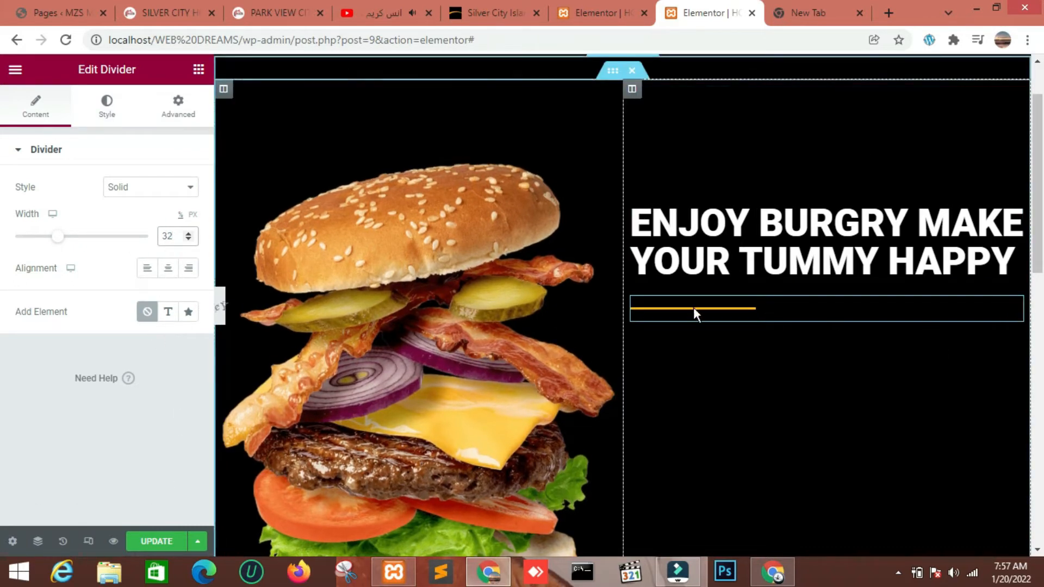
Add a Text Editor widget below the divider in the second column.
scroll(702, 326, up, 2)
click(189, 70)
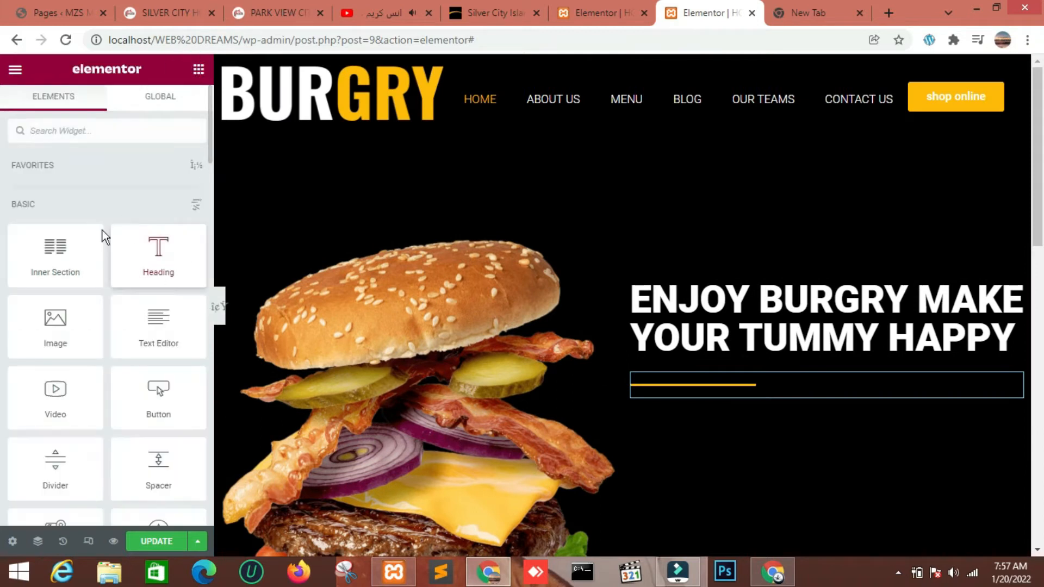
drag(198, 344, 818, 387)
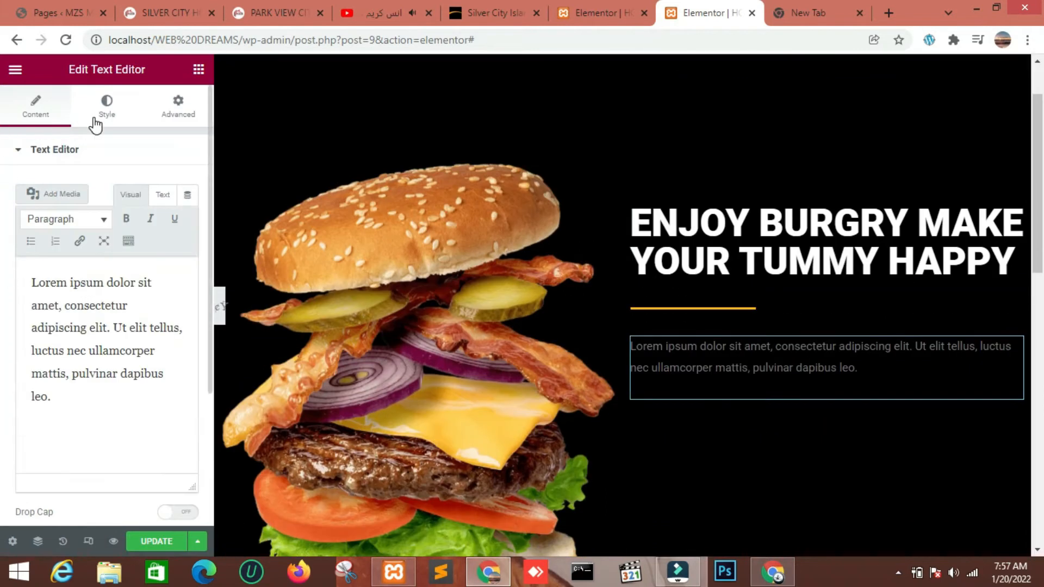
Set the paragraph's text color to white, #FFFFFF.
click(96, 121)
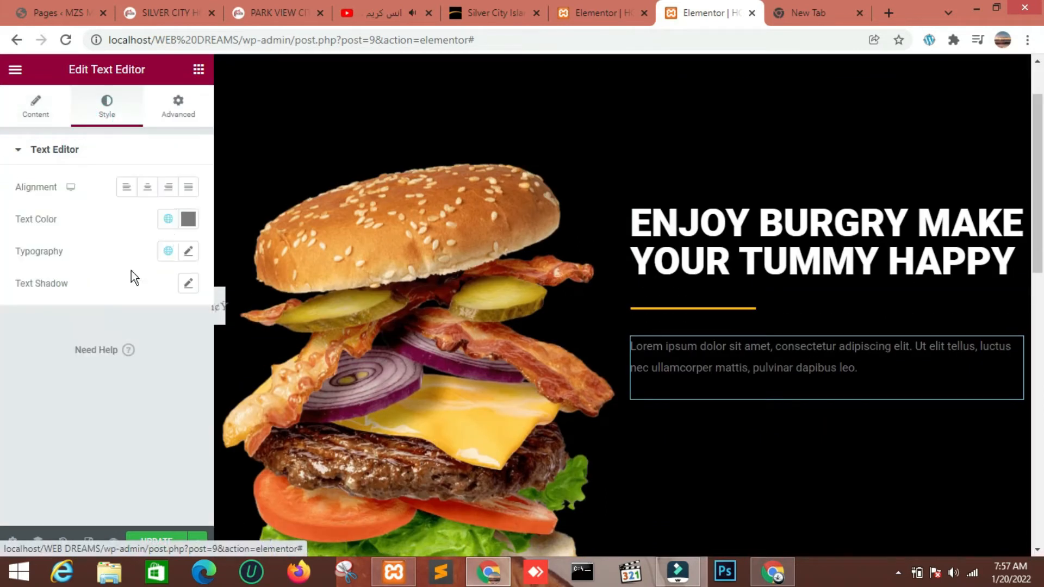
click(188, 218)
text(FFF)
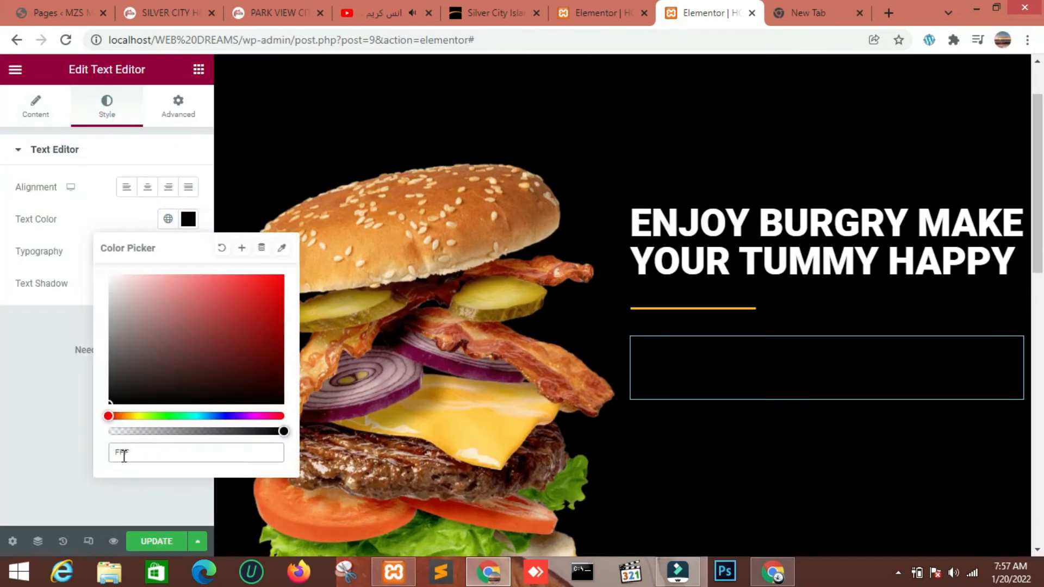
key(ctrl+z)
key(BackSpace)
key(BackSpace)
key(BackSpace)
key(BackSpace)
key(BackSpace)
text(FFFF)
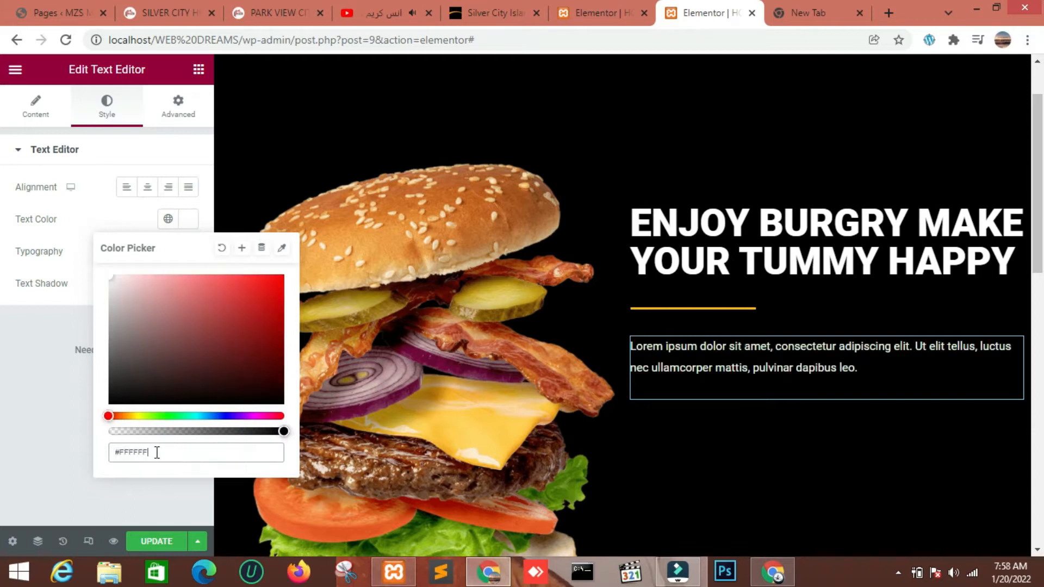
click(26, 386)
Add a second Text Editor below the paragraph and replace its text with DELICIOUS, FRESH and ORGANIC, separated by wide spaces.
scroll(816, 365, down, 3)
click(199, 69)
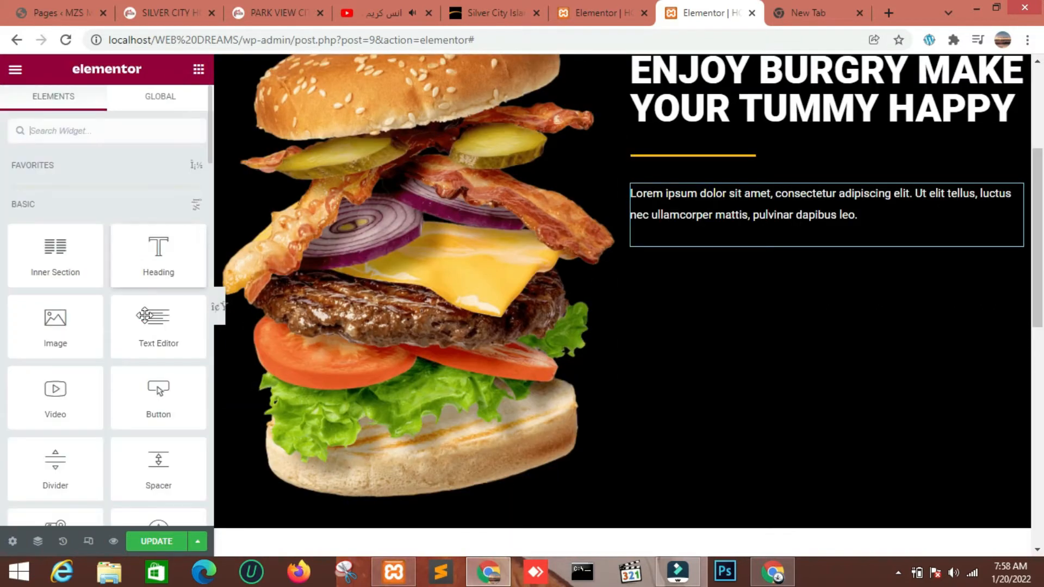
drag(149, 337, 758, 250)
drag(75, 399, 28, 280)
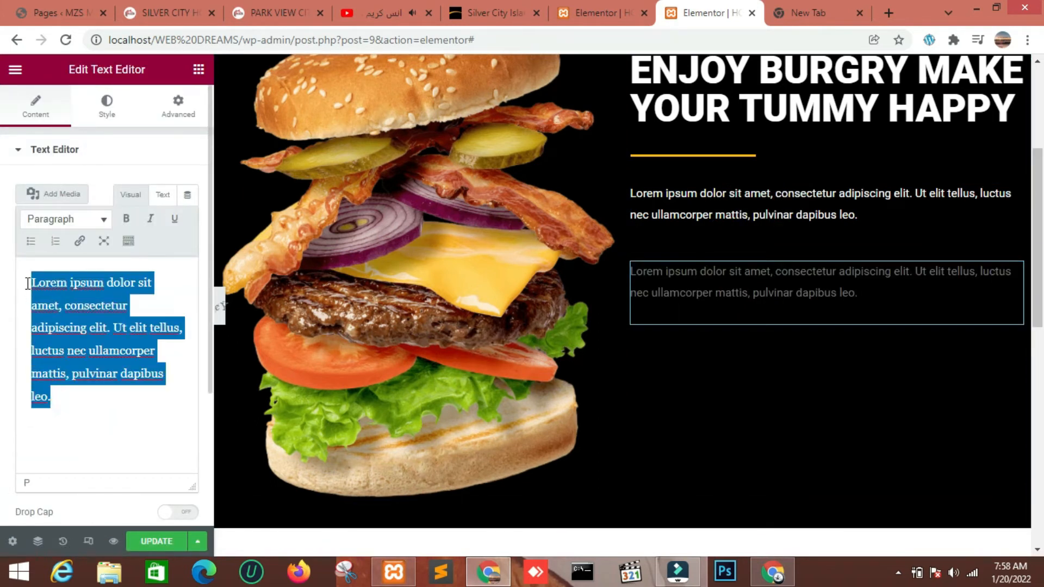
key(BackSpace)
text(DELICIOUS        FRESH)
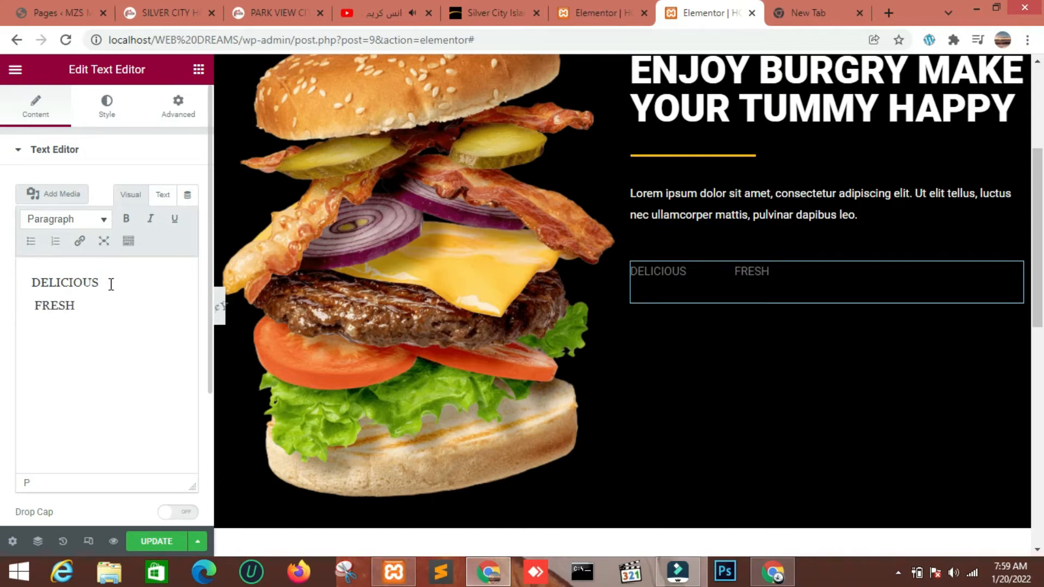
click(103, 307)
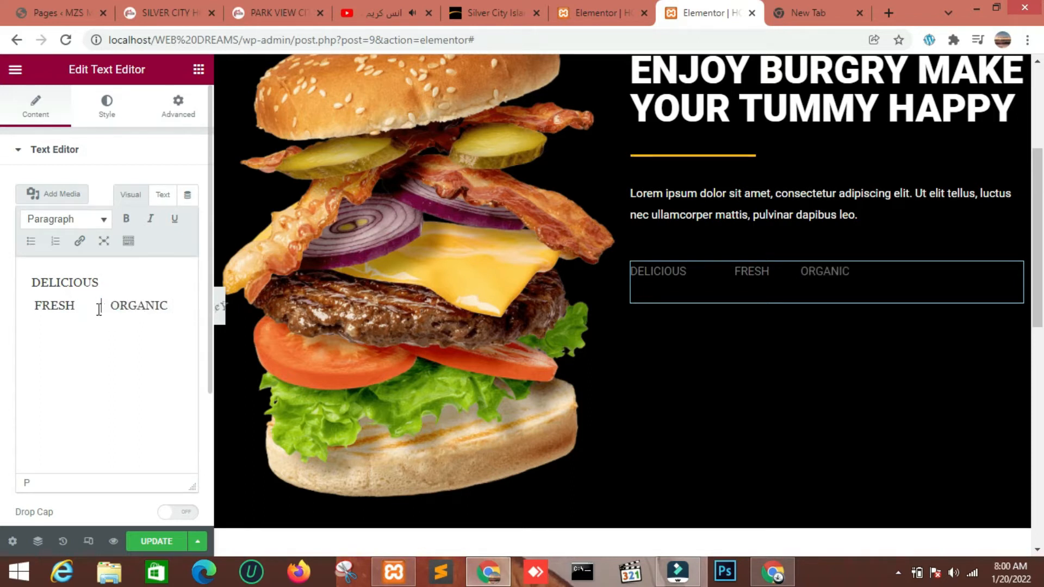
Set the DELICIOUS FRESH ORGANIC text to a size of 15 px and the color white, #FFFFFF.
click(106, 106)
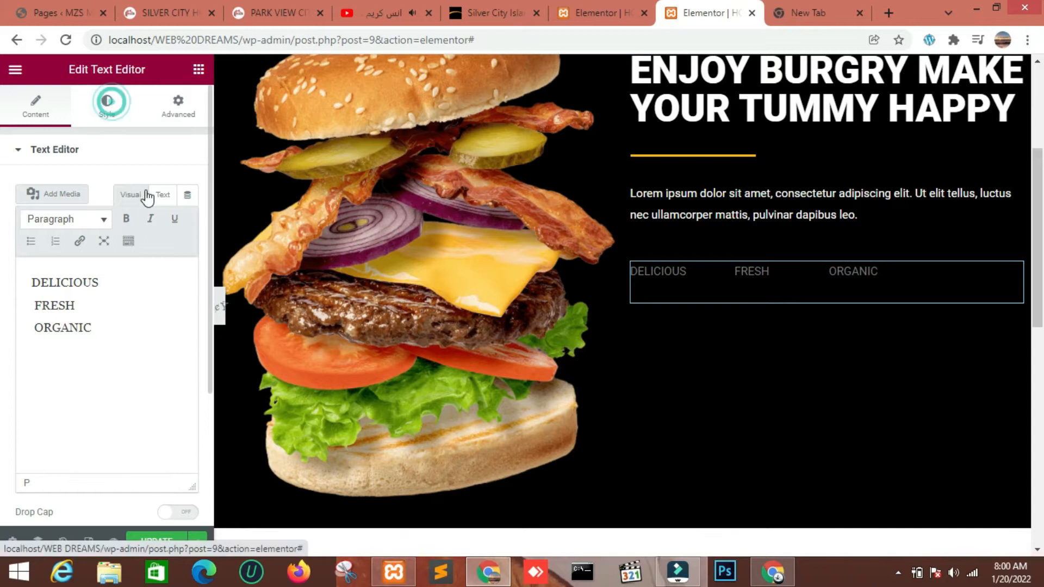
click(186, 251)
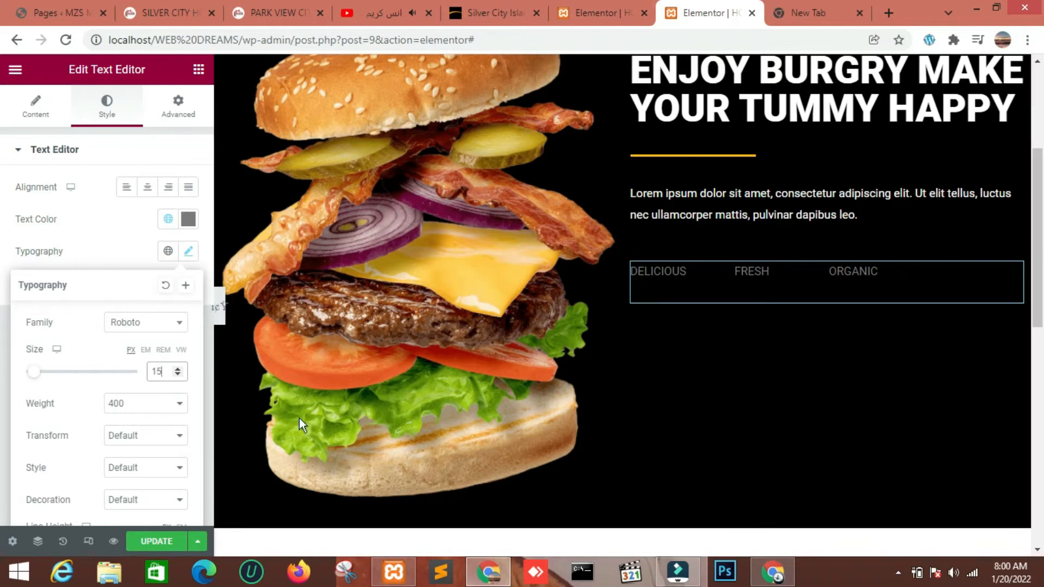
click(188, 218)
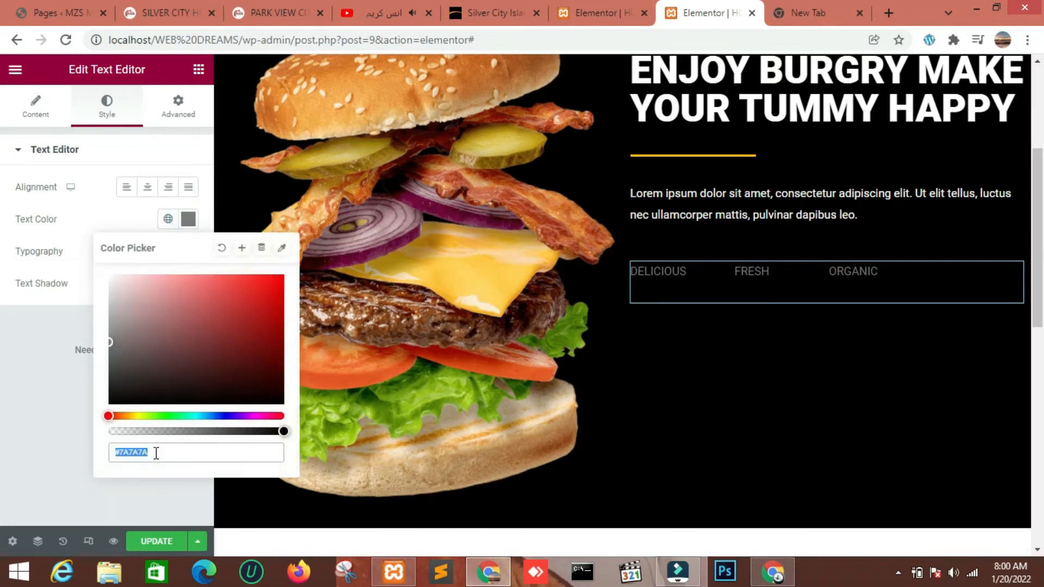
text(#FFFFFF)
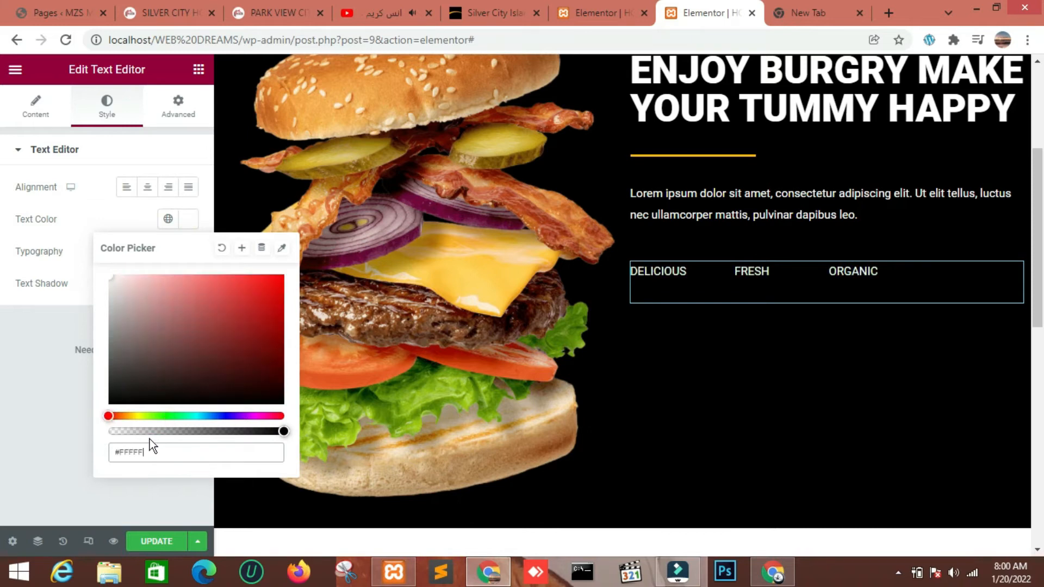
click(54, 406)
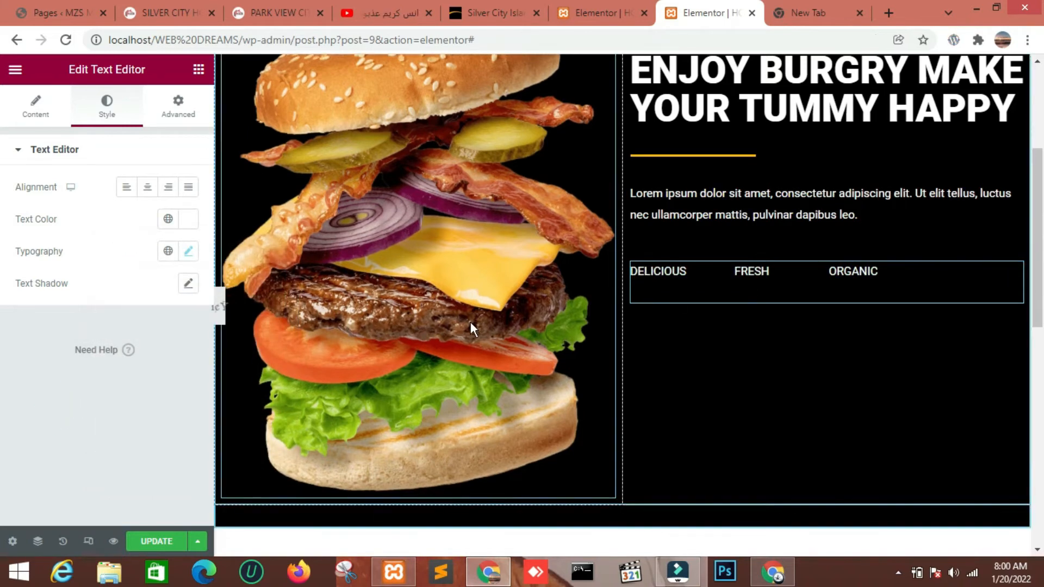
Add a medium-size Button below the DELICIOUS FRESH ORGANIC text and label it LEARN MORE.
click(199, 69)
drag(168, 403, 758, 296)
click(154, 333)
click(158, 372)
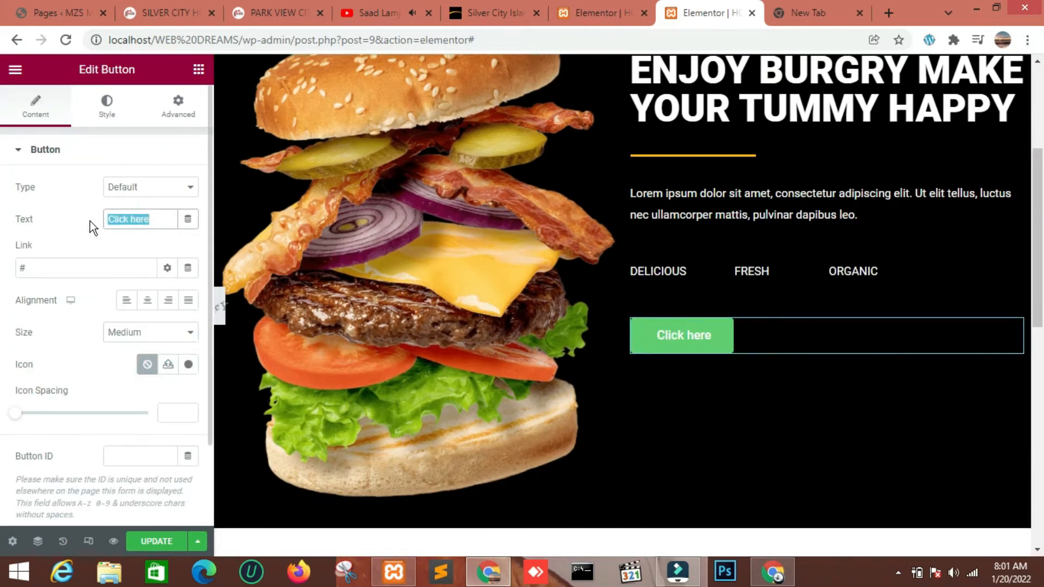
key(BackSpace)
text(LEARN MORE)
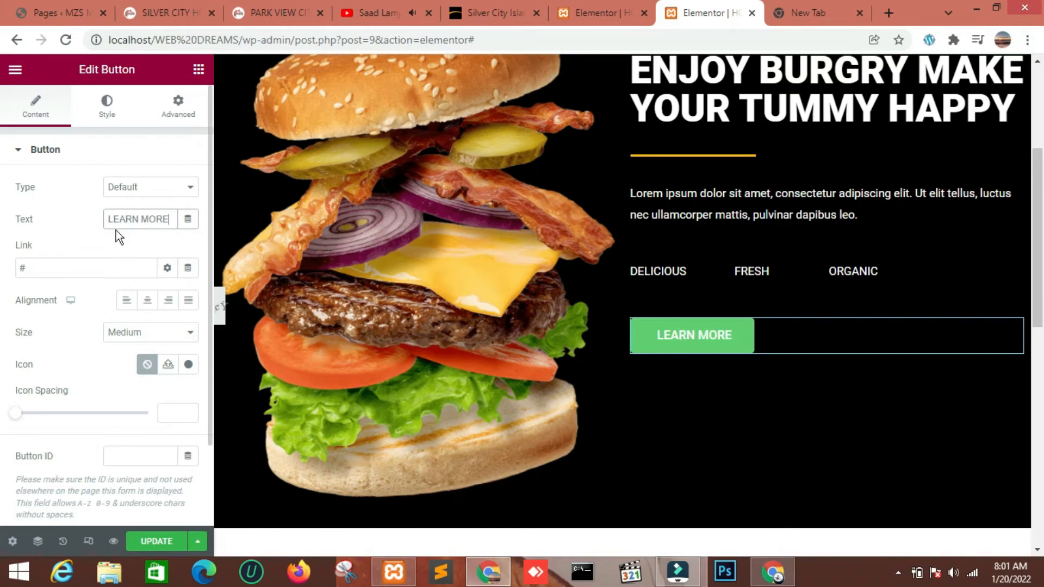
Set the button's normal background color to #FFB900 and its border radius to 5 px on all corners.
click(105, 107)
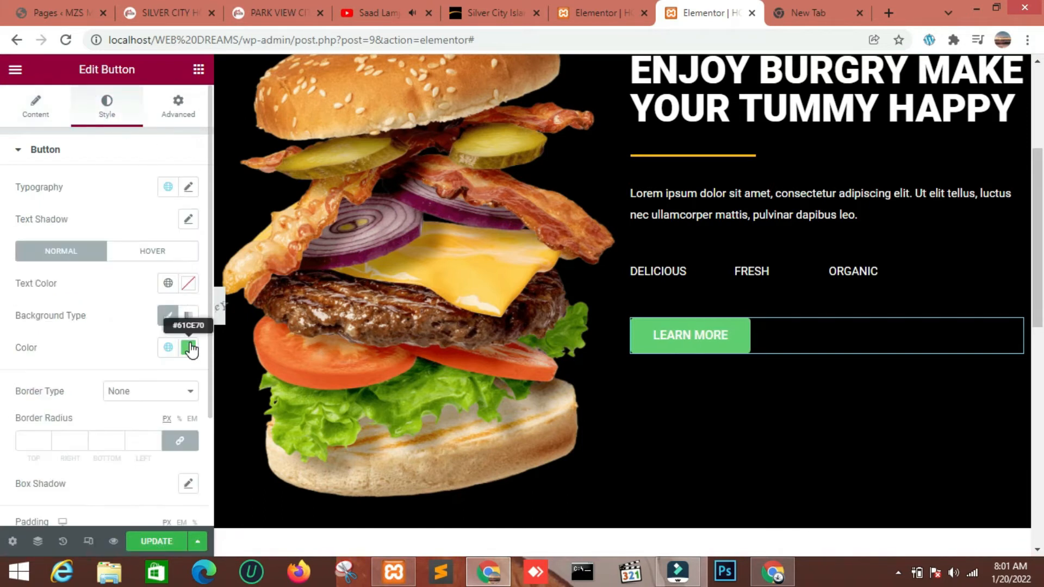
click(189, 347)
text(#FFB900)
click(126, 343)
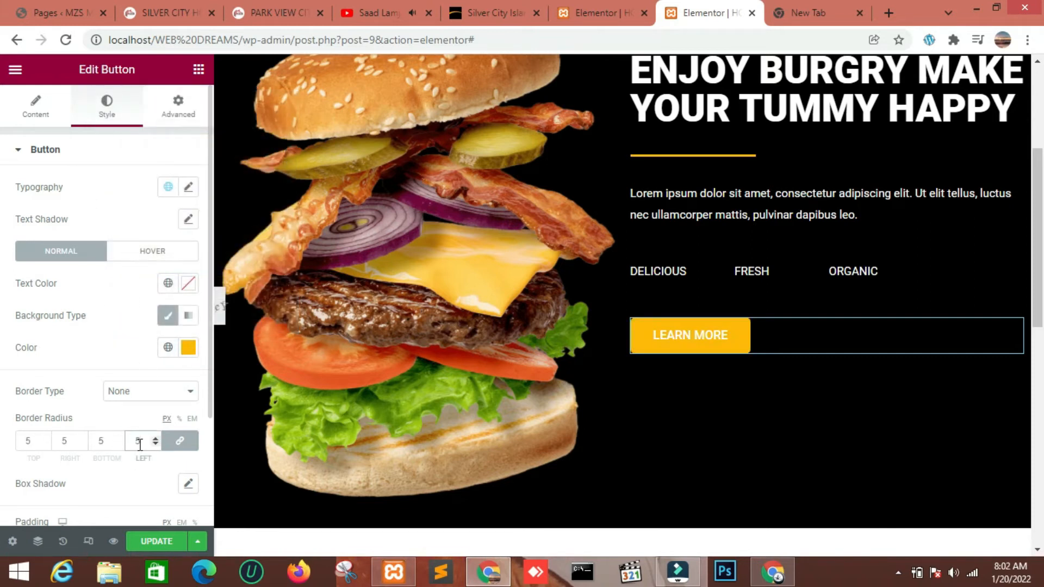
Set the button's hover background color to dark gold, #9B7A21.
click(155, 251)
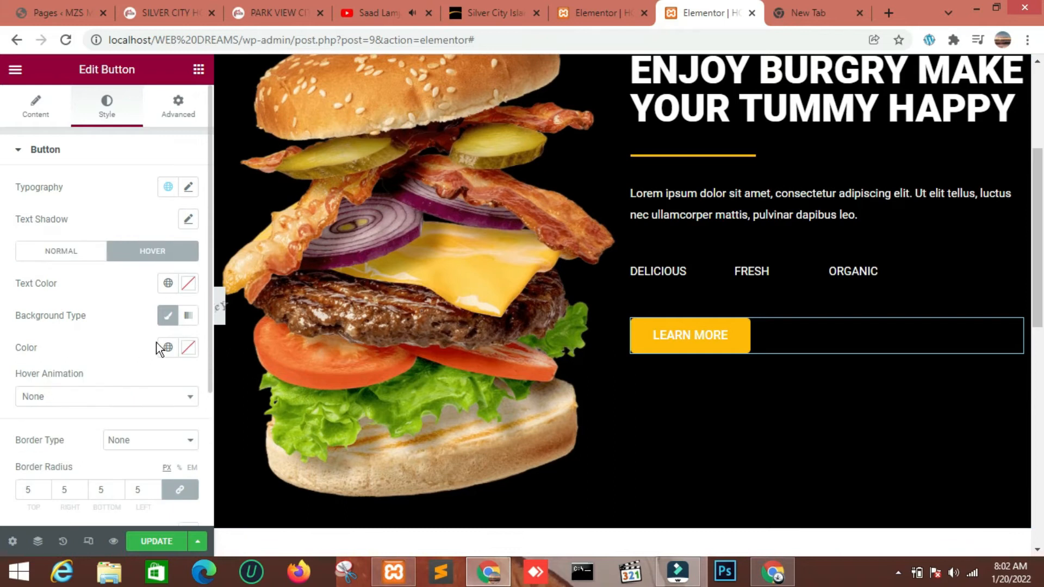
click(189, 348)
text(#9B7A21)
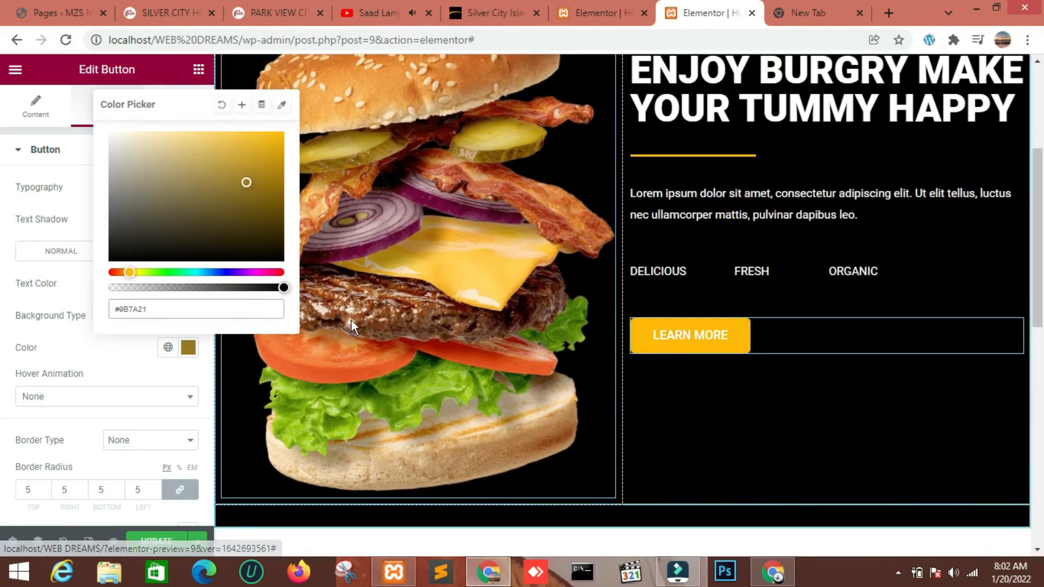
click(137, 348)
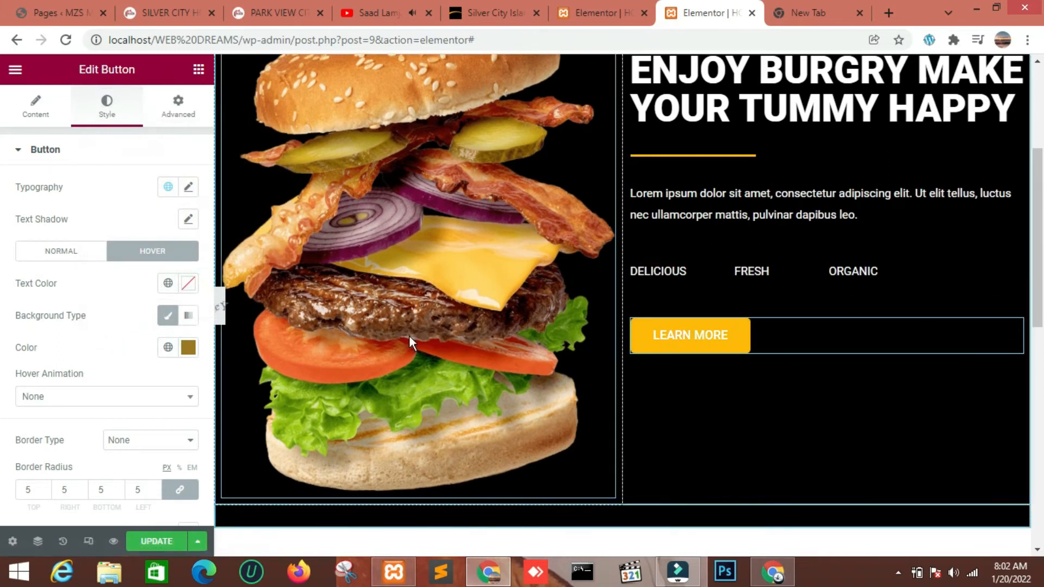
Add a one-column section below the hero section with full-width content and no column gap.
scroll(963, 301, down, 3)
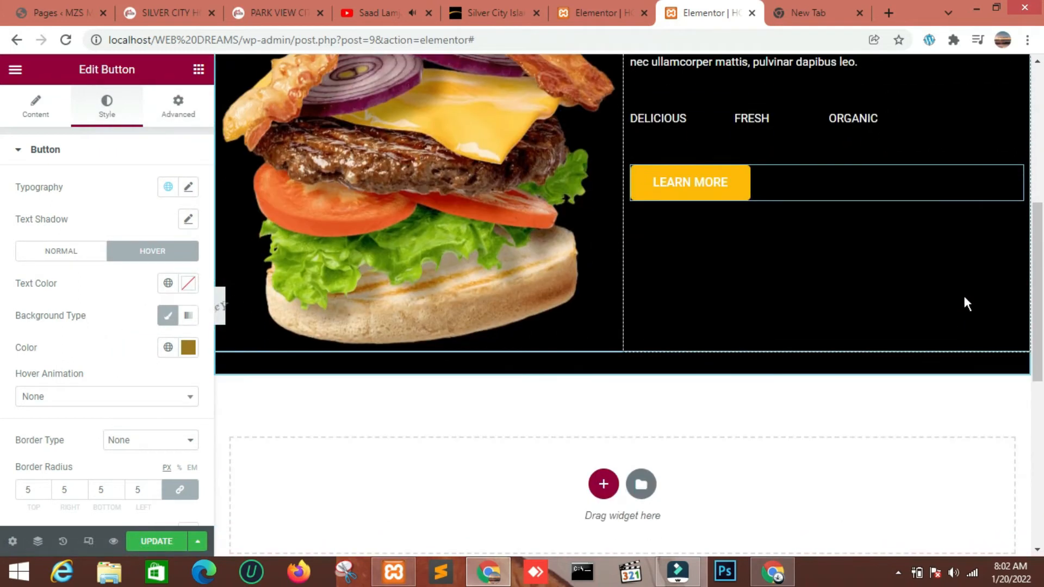
click(197, 71)
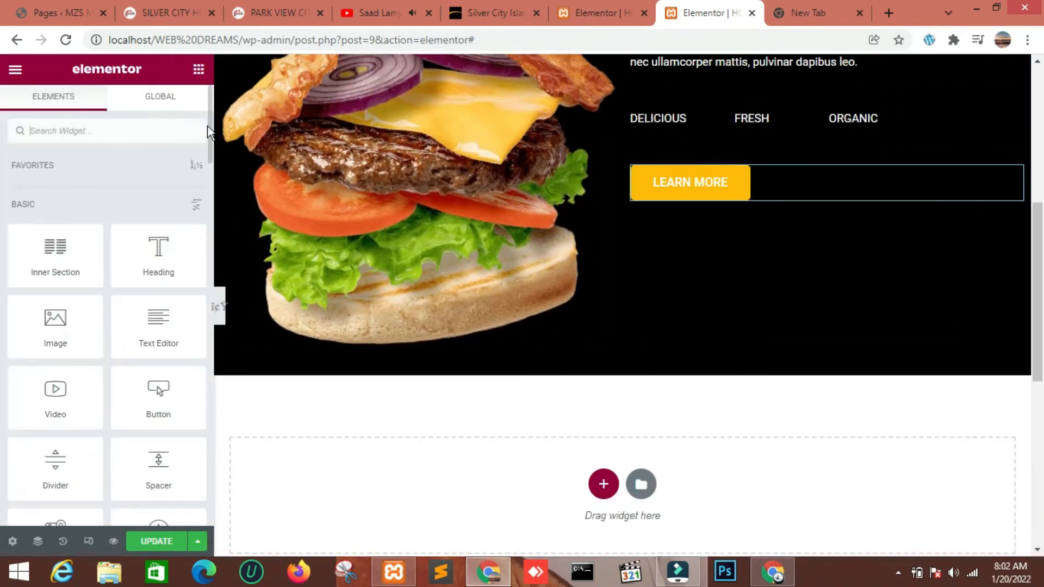
click(604, 484)
click(431, 521)
click(124, 187)
click(129, 211)
click(137, 219)
click(135, 248)
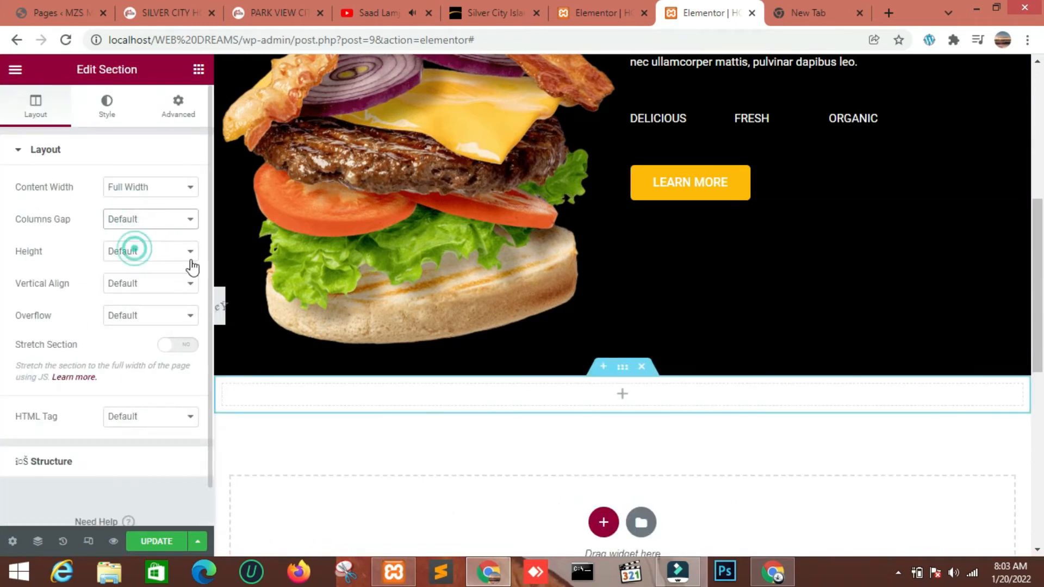
Give the new section a minimum height of 350 px and turn on section stretching.
click(161, 251)
click(145, 291)
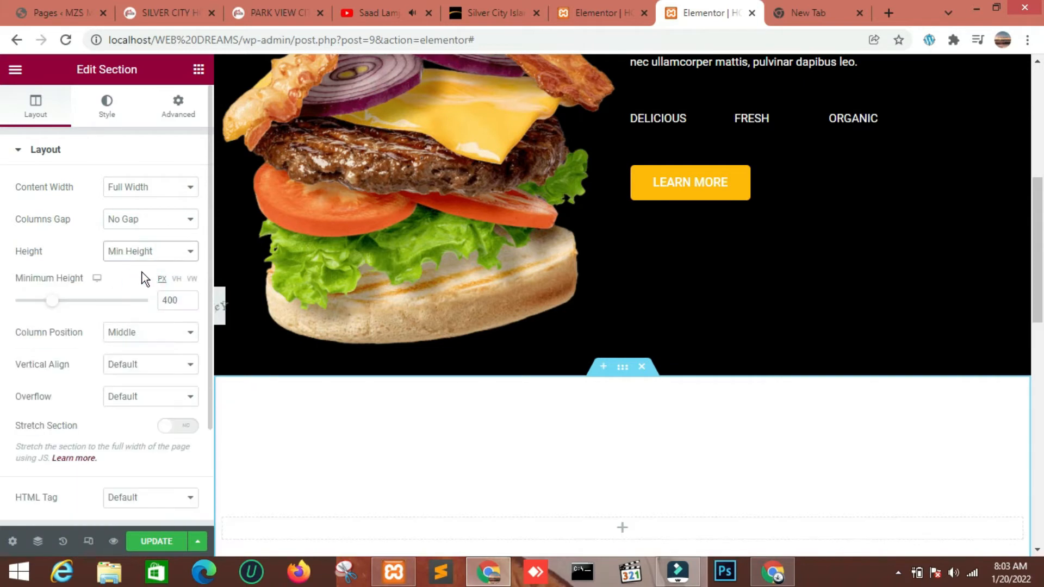
click(177, 301)
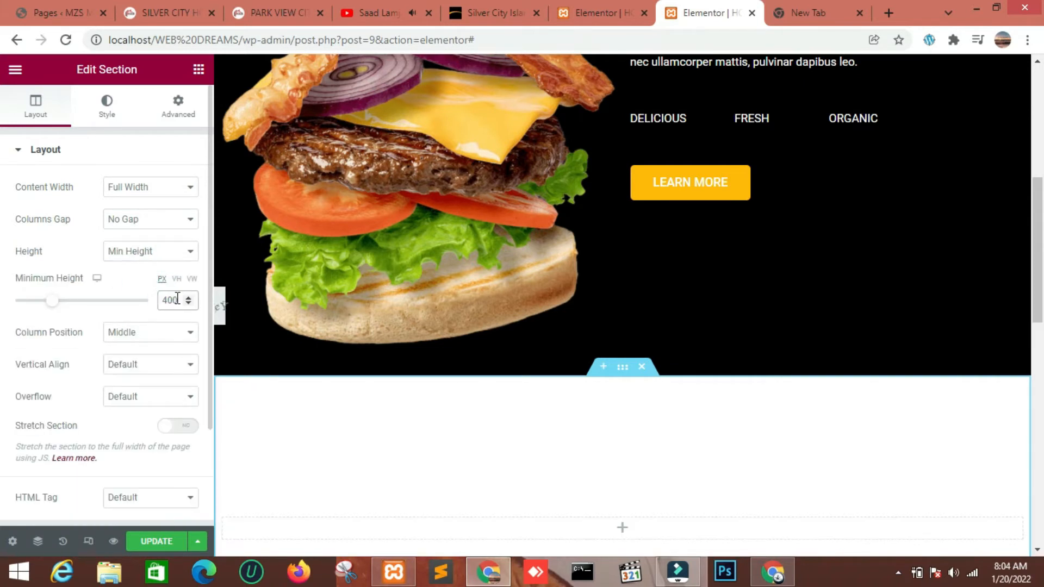
key(BackSpace)
key(BackSpace)
key(BackSpace)
text(035)
click(182, 426)
Give the new section a classic background in black, #000.
click(106, 103)
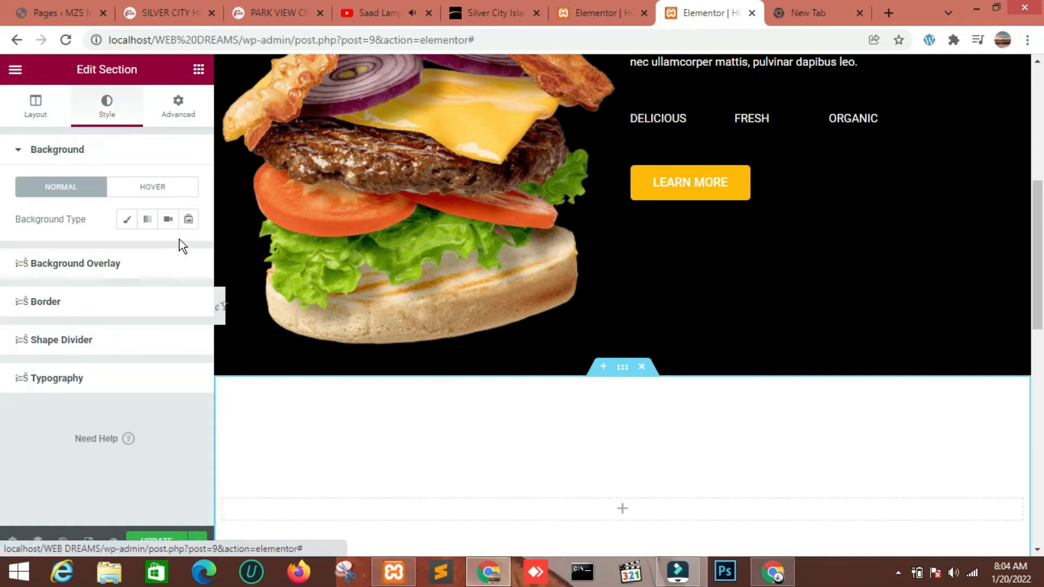
click(126, 219)
click(188, 251)
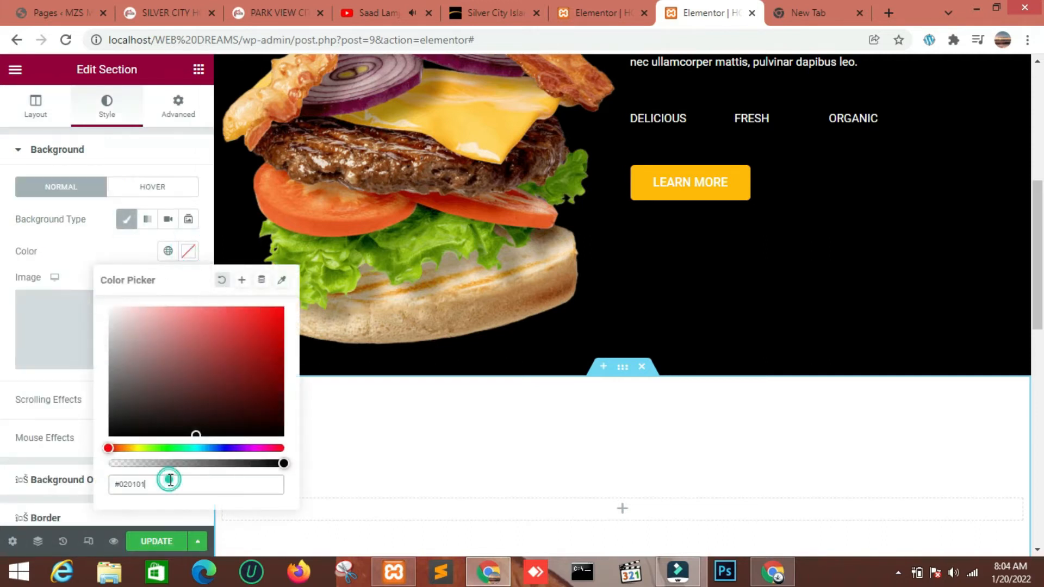
key(BackSpace)
key(BackSpace)
key(BackSpace)
key(BackSpace)
key(BackSpace)
text(000)
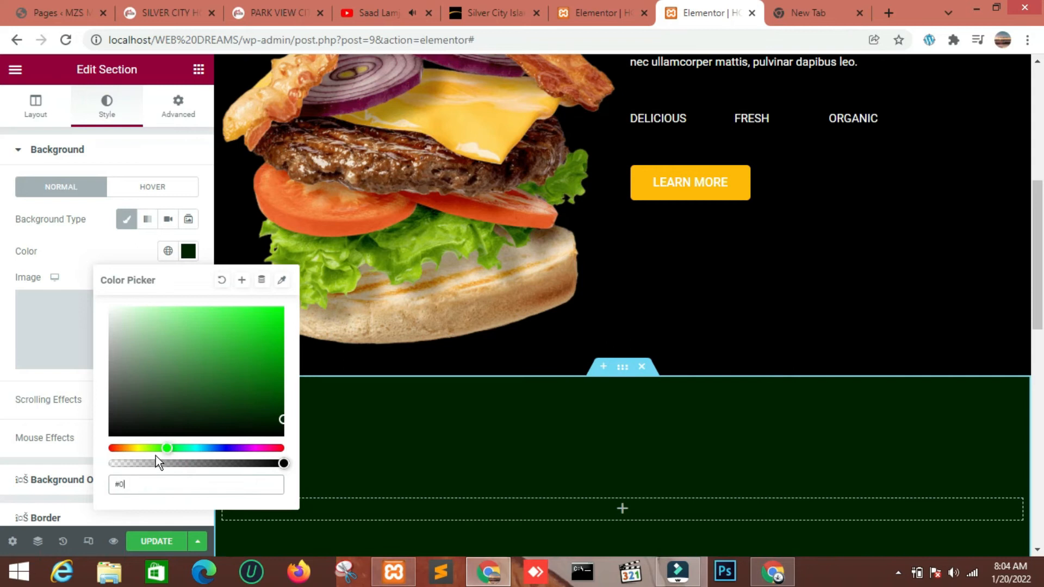
click(69, 267)
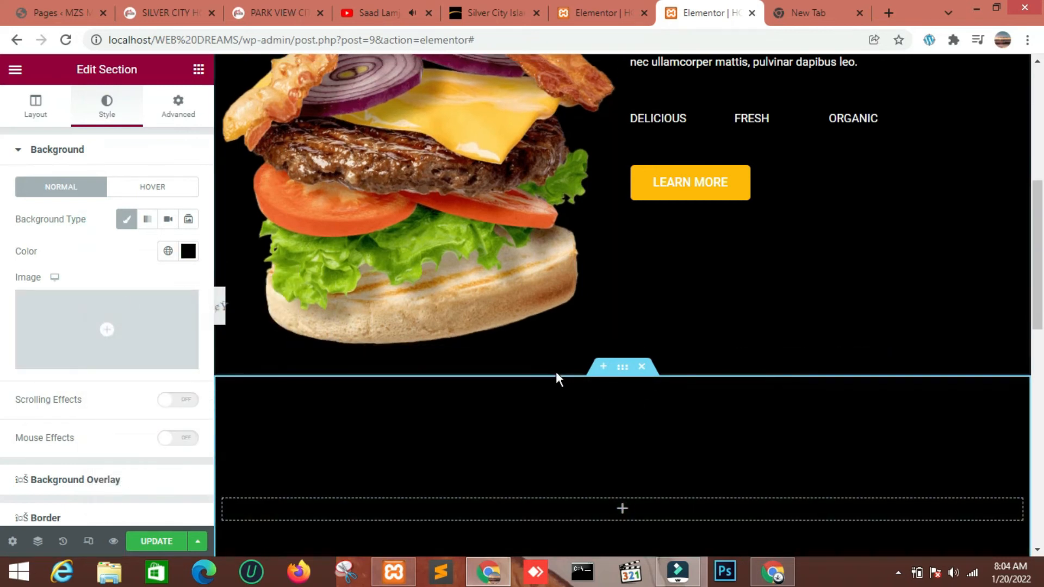
Unlink the black section's padding values and set the bottom padding to 30 px.
click(179, 108)
click(181, 267)
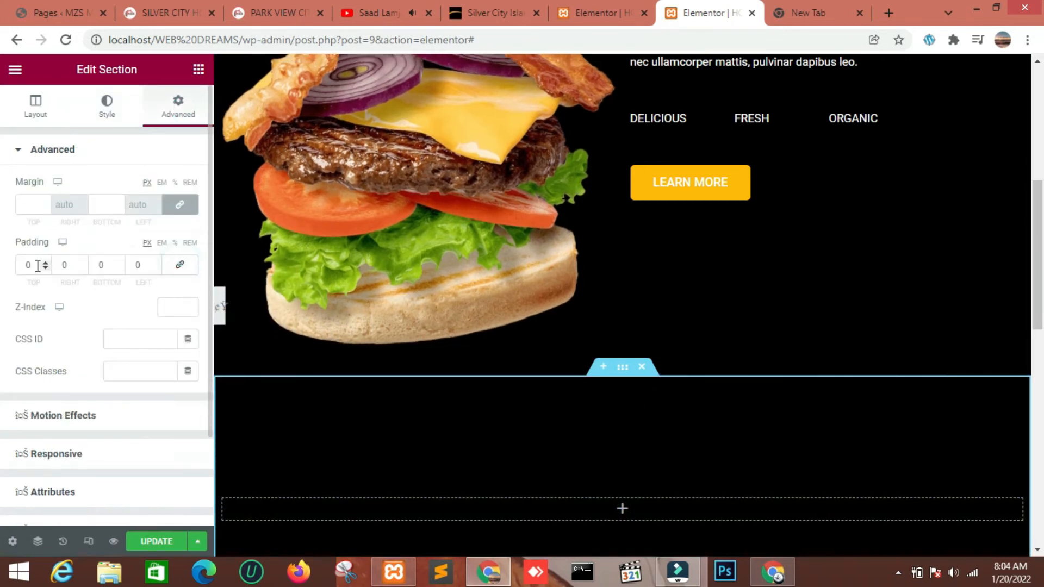
scroll(533, 328, down, 4)
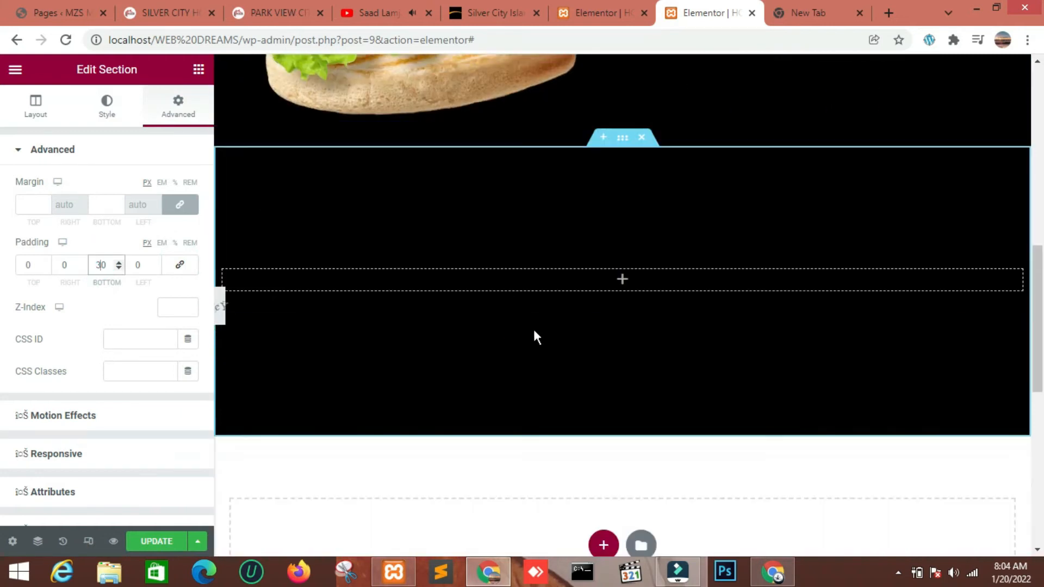
scroll(475, 211, up, 2)
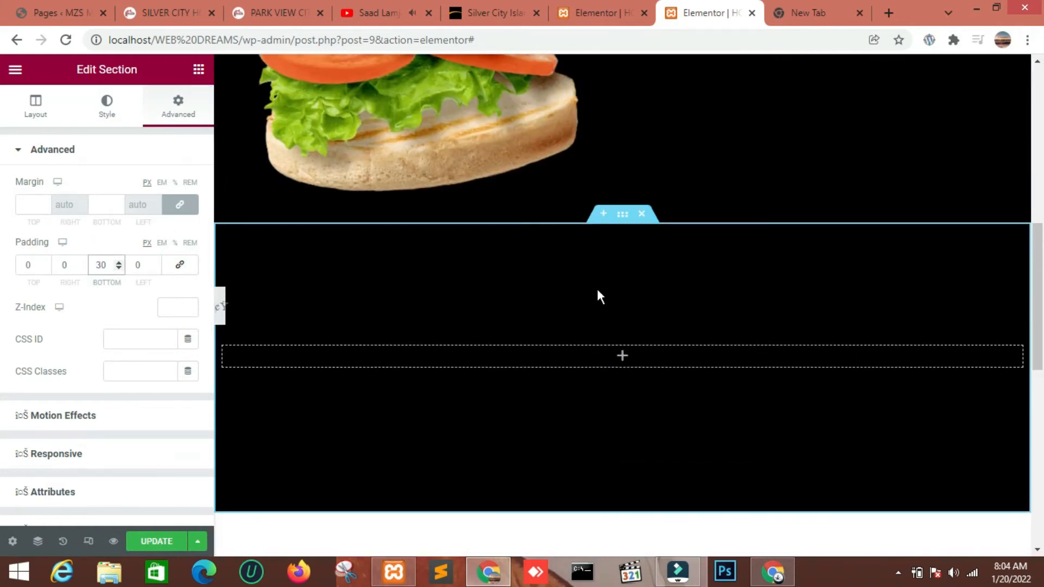
Insert an inner section into the black section and expand it to three columns.
click(199, 69)
drag(51, 266, 514, 358)
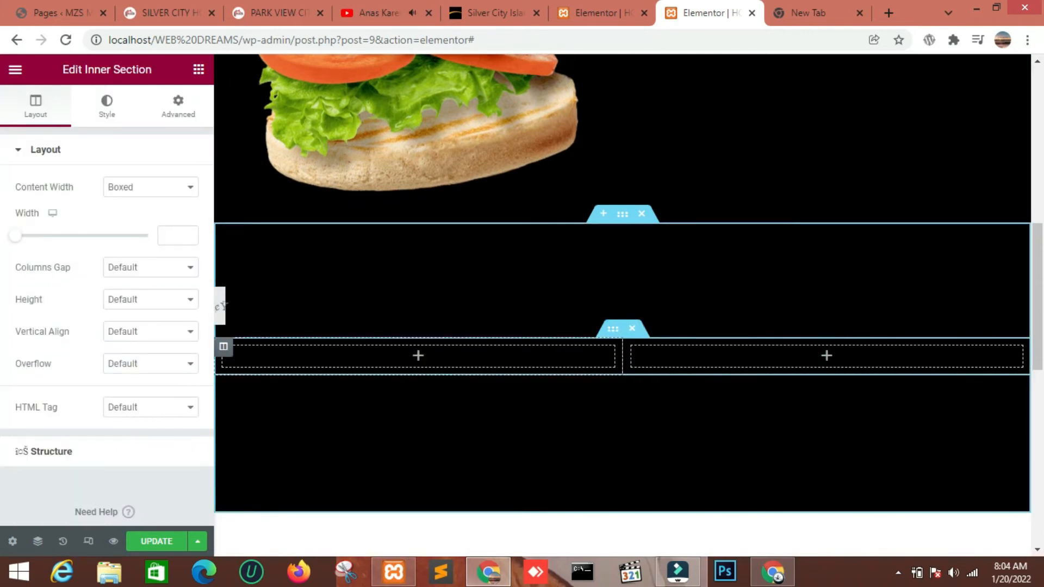
right_click(634, 353)
click(669, 366)
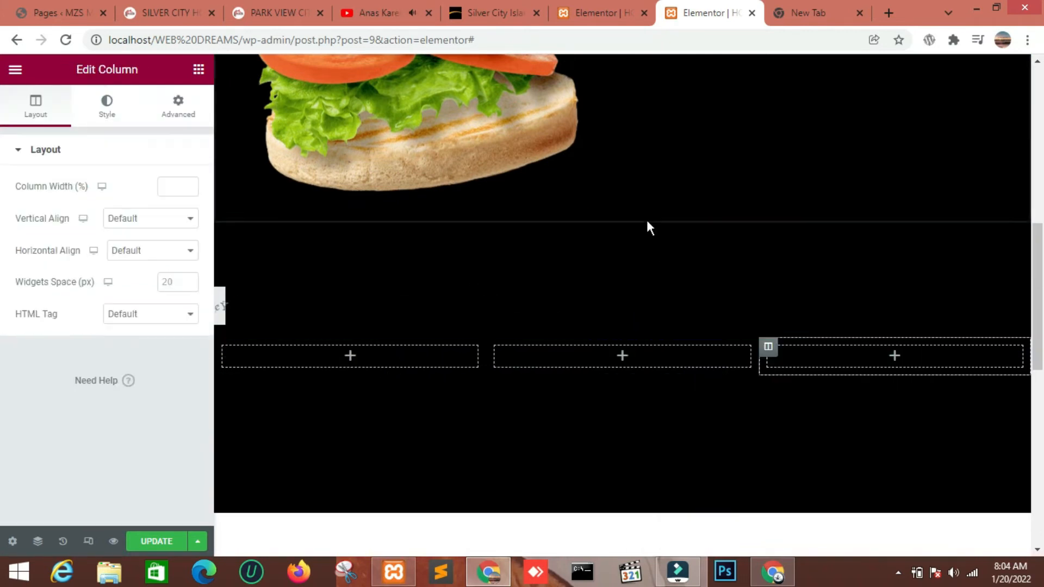
click(613, 333)
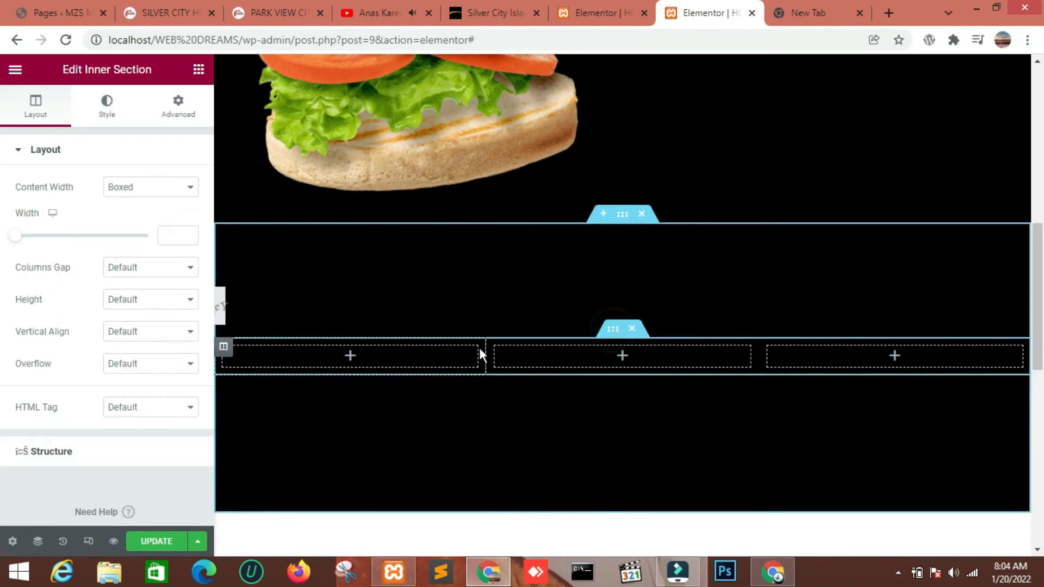
Give the first inner column 10 px padding on all sides and unlinked right and left margins of 10 px.
click(234, 349)
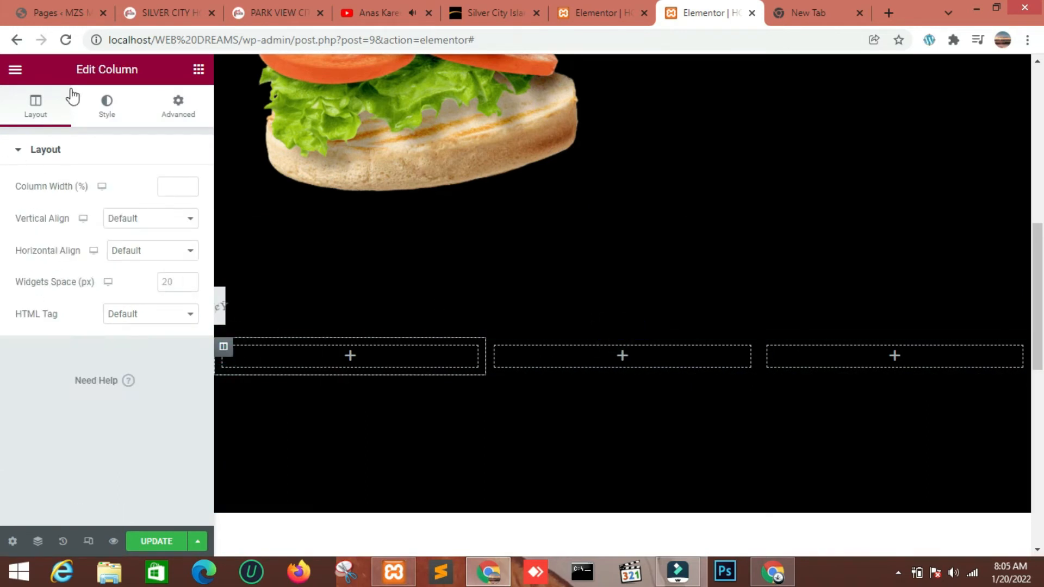
click(107, 104)
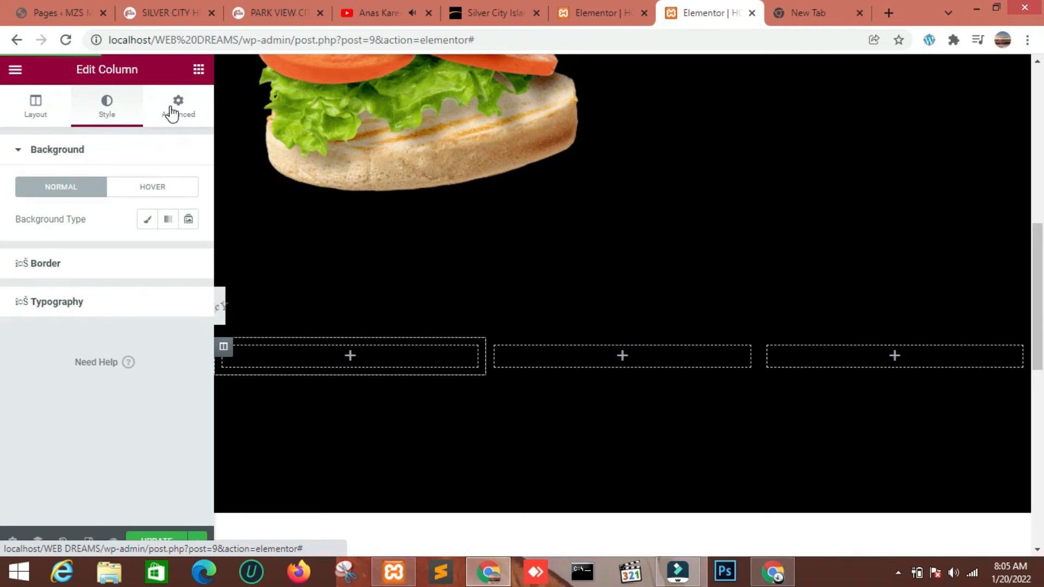
click(172, 109)
click(35, 266)
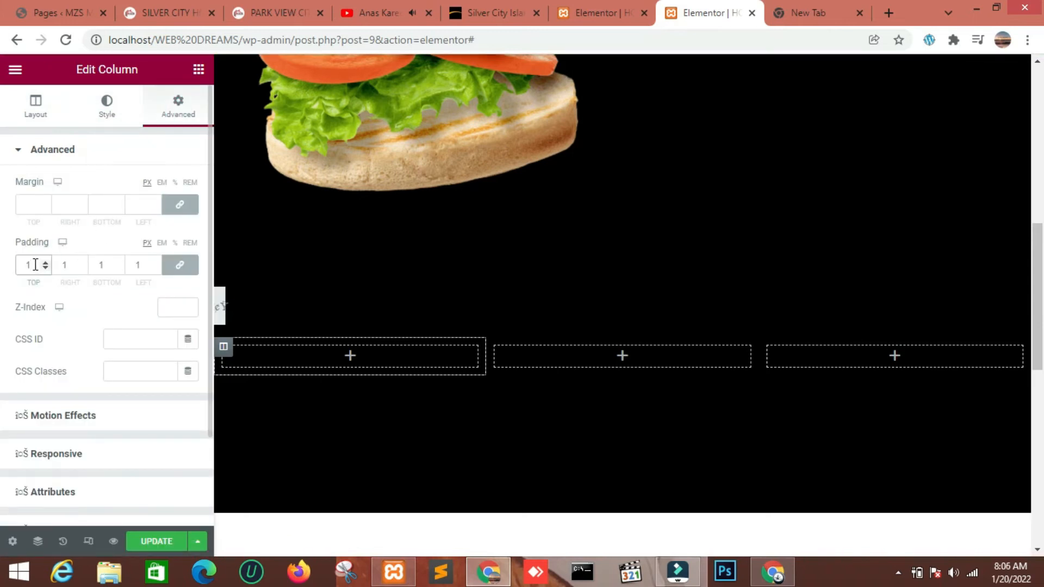
click(180, 206)
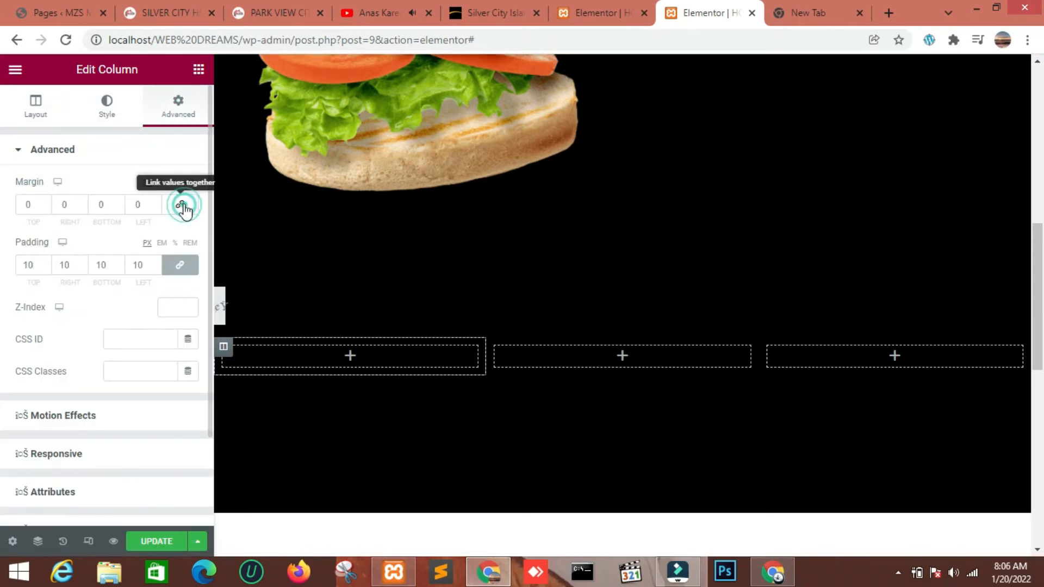
click(61, 199)
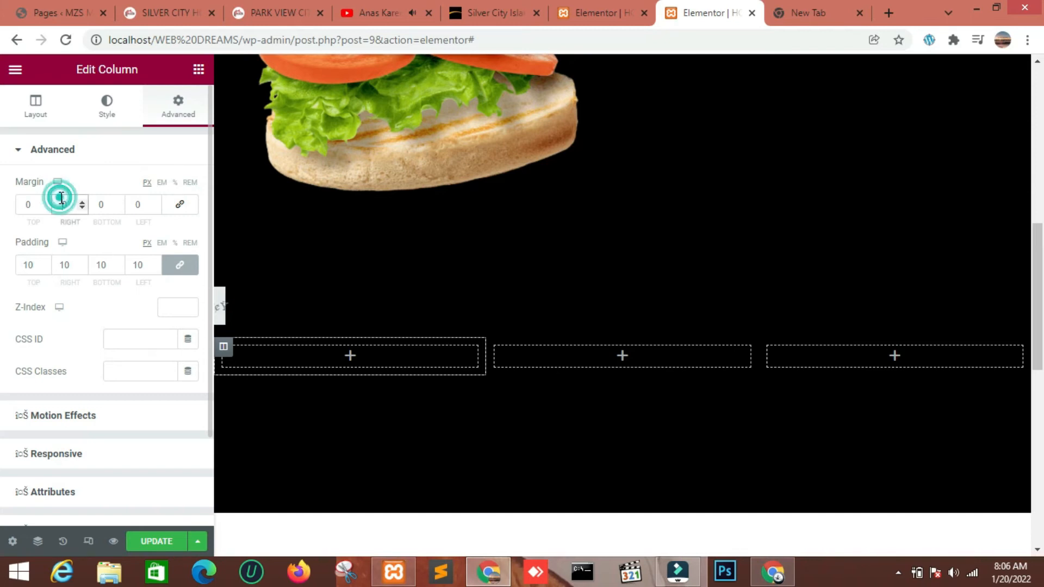
text(1)
click(131, 199)
text(1)
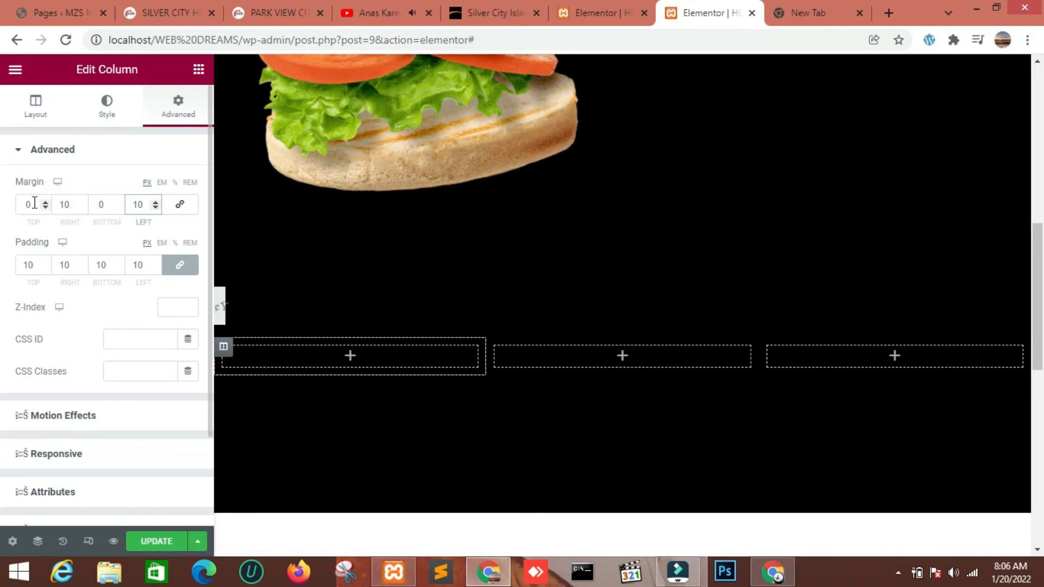
Give the first inner column a classic background in yellow, #FFB900.
click(100, 109)
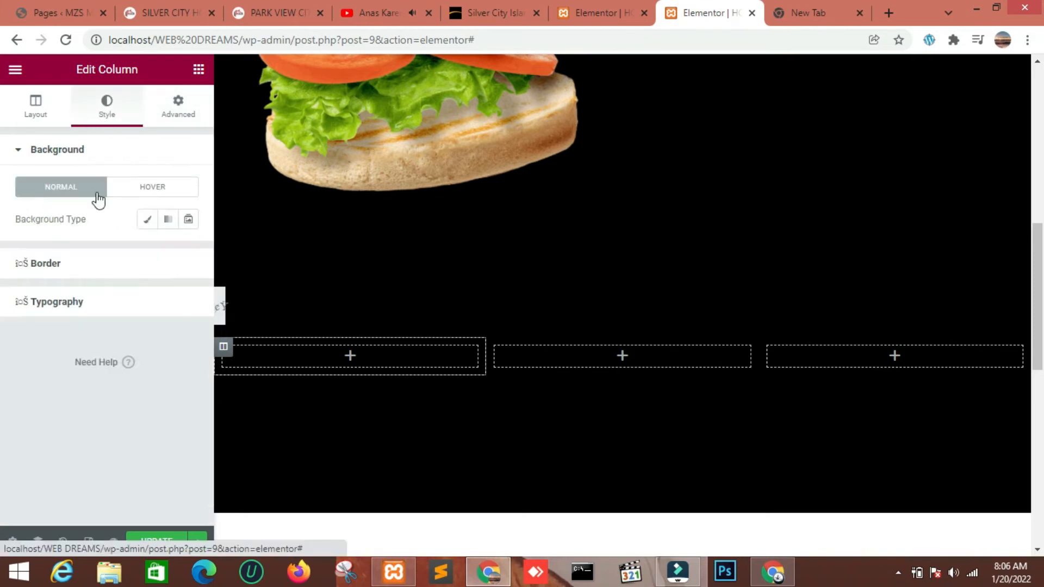
click(144, 222)
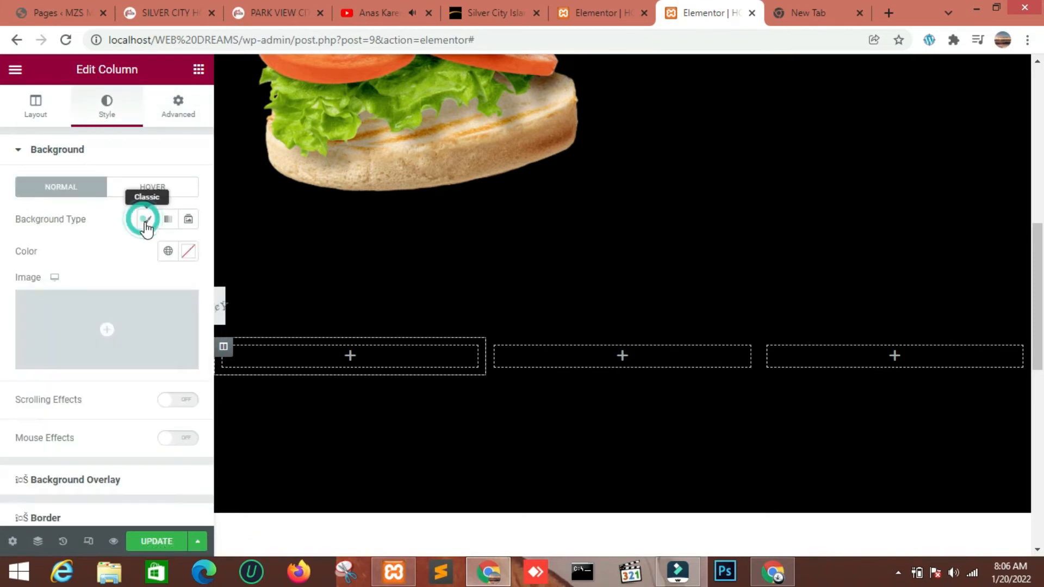
click(188, 252)
text(#FFB900)
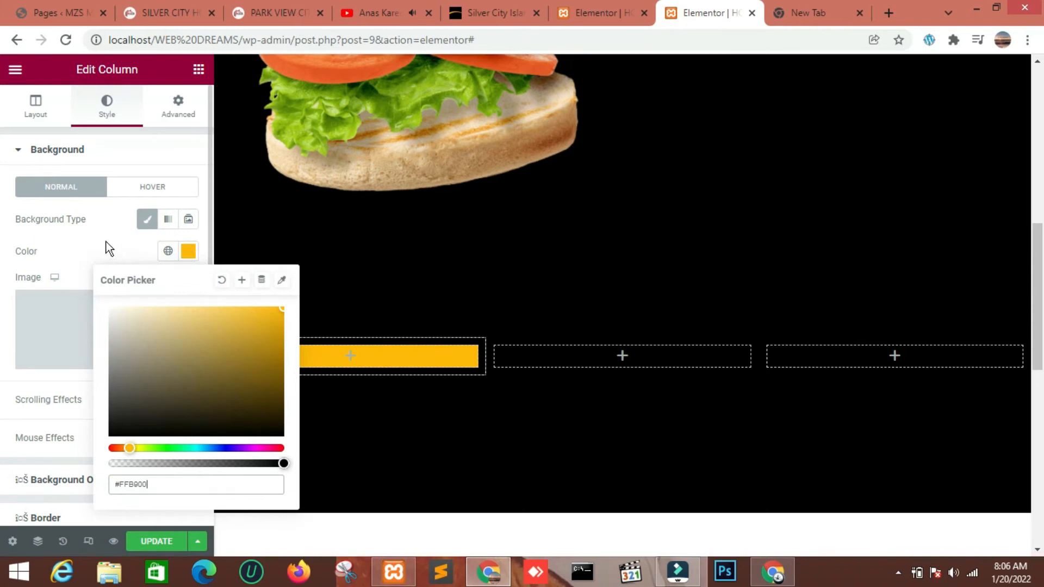
click(84, 252)
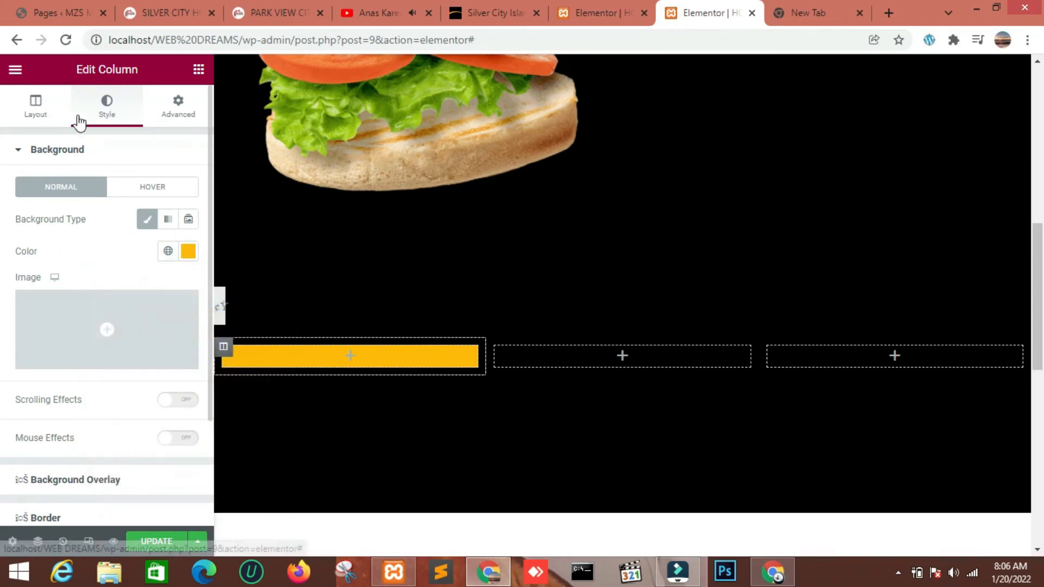
Round all corners of the yellow column with a 13 px border radius.
scroll(114, 356, down, 2)
click(76, 443)
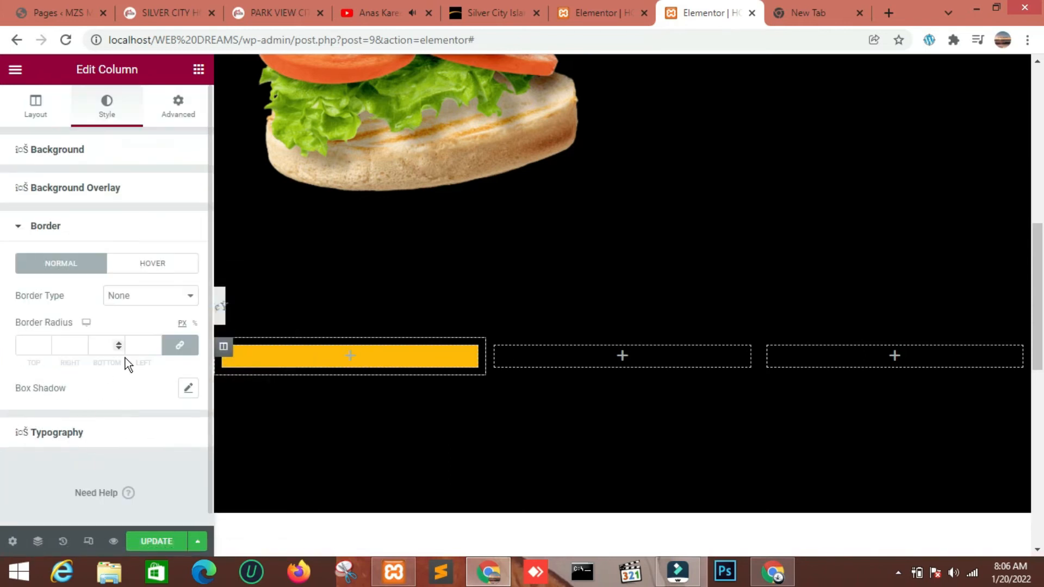
click(155, 343)
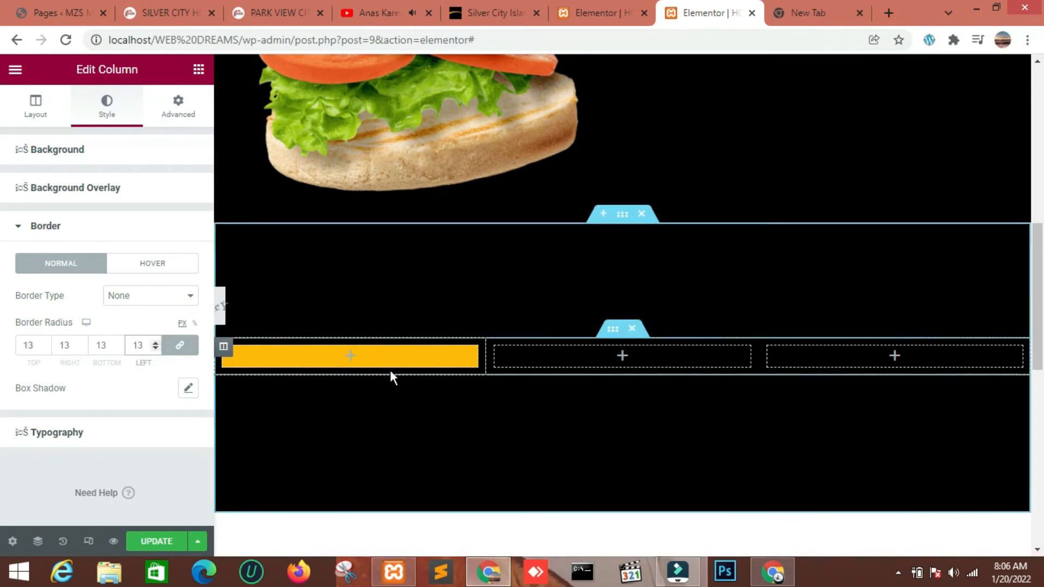
scroll(272, 374, down, 2)
scroll(405, 302, up, 2)
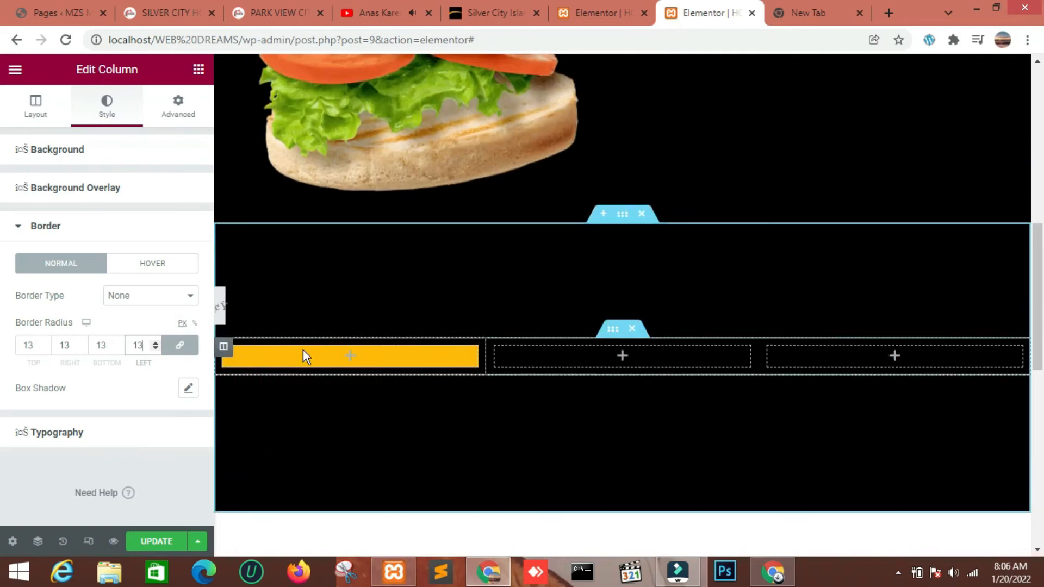
Add an Image Box widget to the yellow column and set its image position to Left.
click(198, 69)
scroll(70, 355, down, 3)
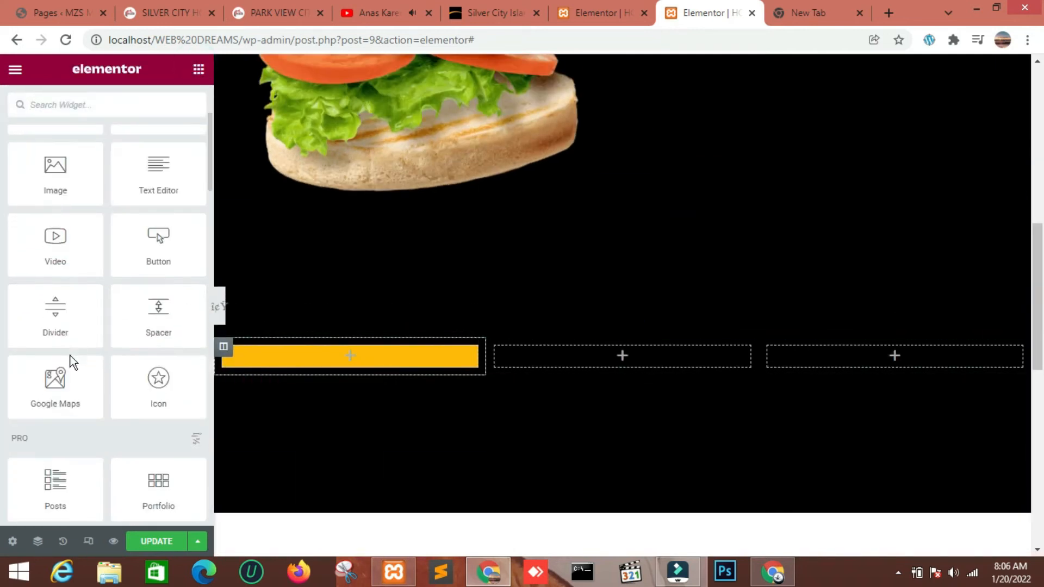
drag(155, 387, 284, 374)
scroll(126, 378, down, 15)
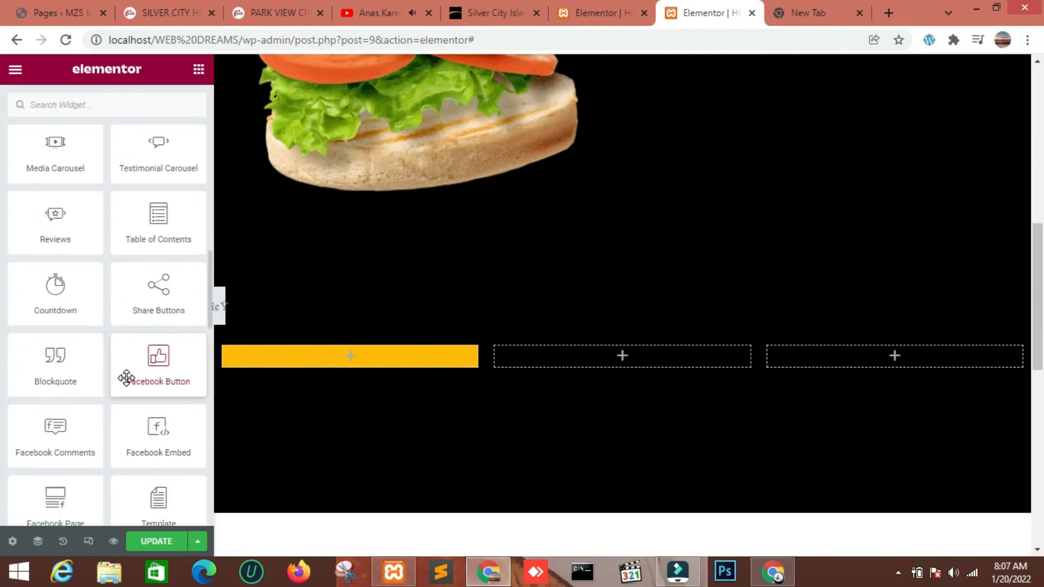
scroll(126, 378, down, 3)
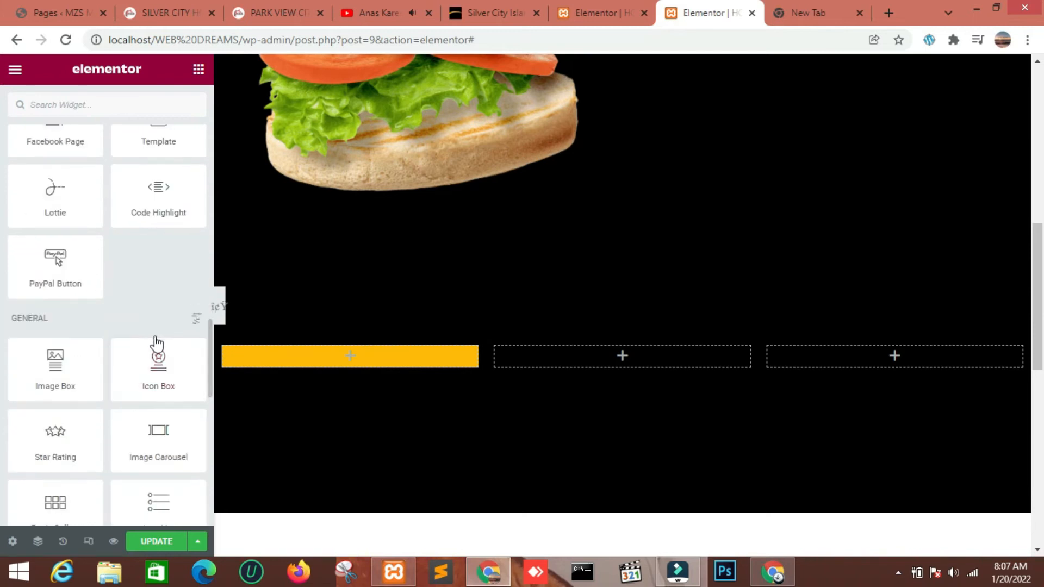
drag(59, 363, 398, 316)
scroll(133, 380, down, 3)
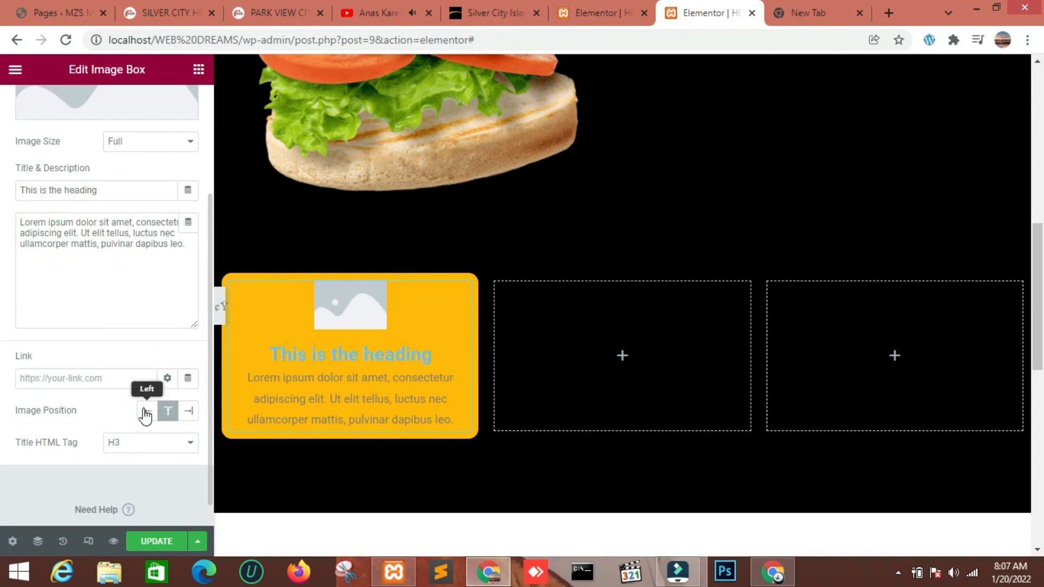
click(145, 413)
Shorten the image box description to "Lorem ipsum dolor sit amet, consectetur adipisci" and change the title to "FOOD".
drag(186, 245, 54, 238)
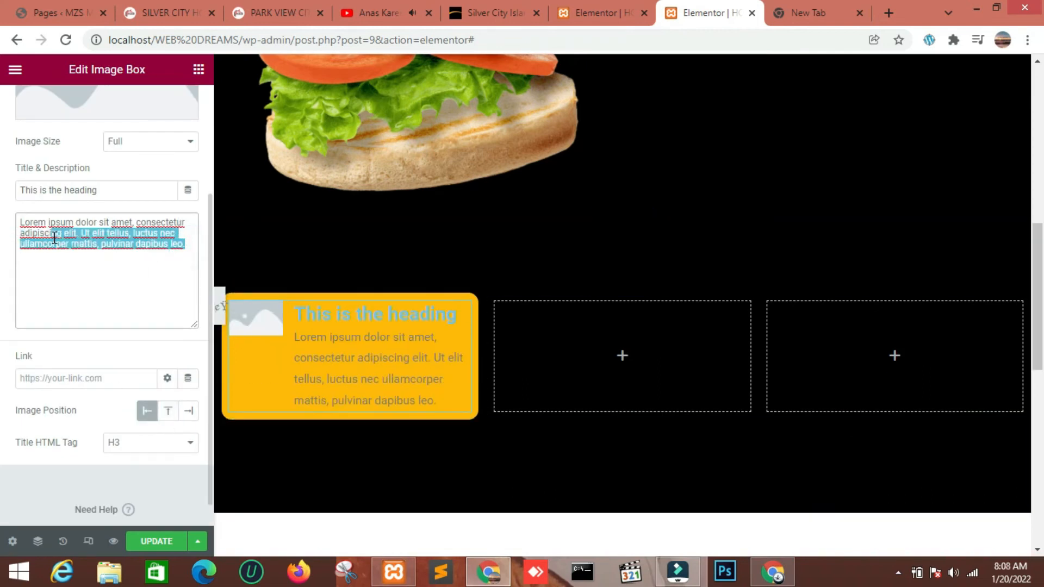
key(BackSpace)
drag(111, 188, 11, 188)
key(BackSpace)
text(FOOD)
Replace the image box placeholder with the bacon and cheese burger picture from the media library.
scroll(86, 166, up, 2)
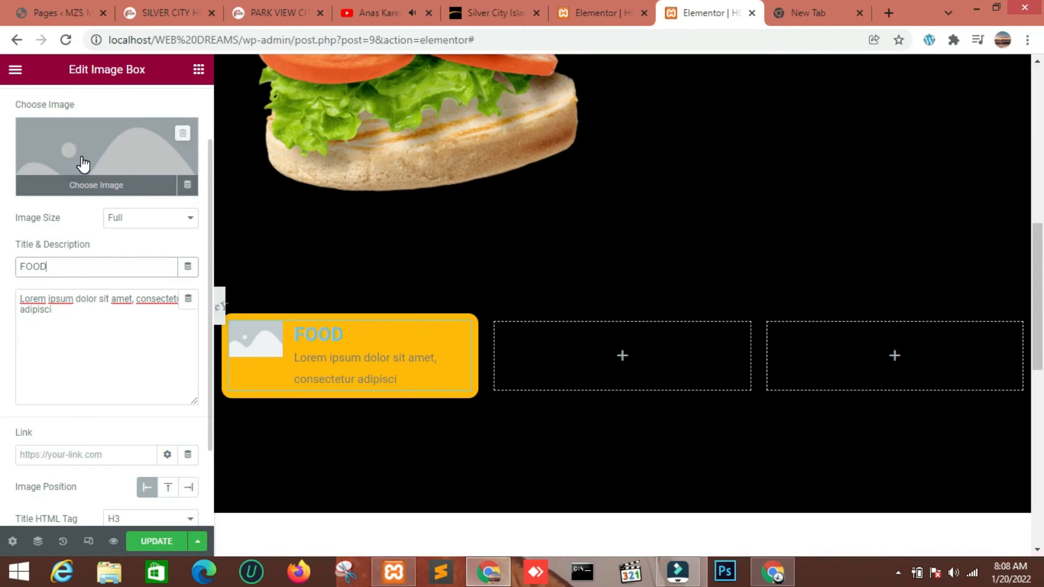
click(83, 163)
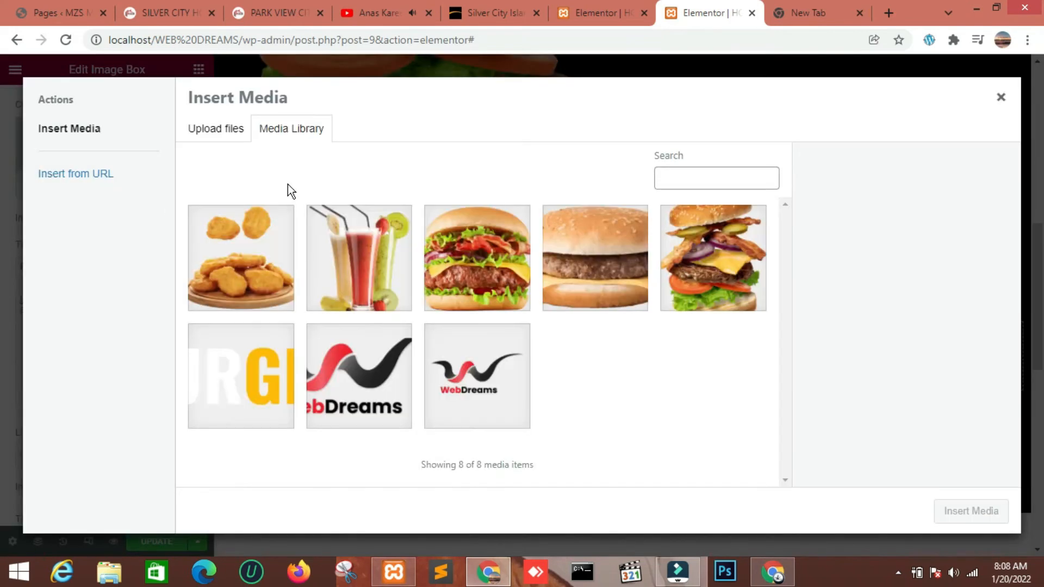
click(520, 248)
click(972, 511)
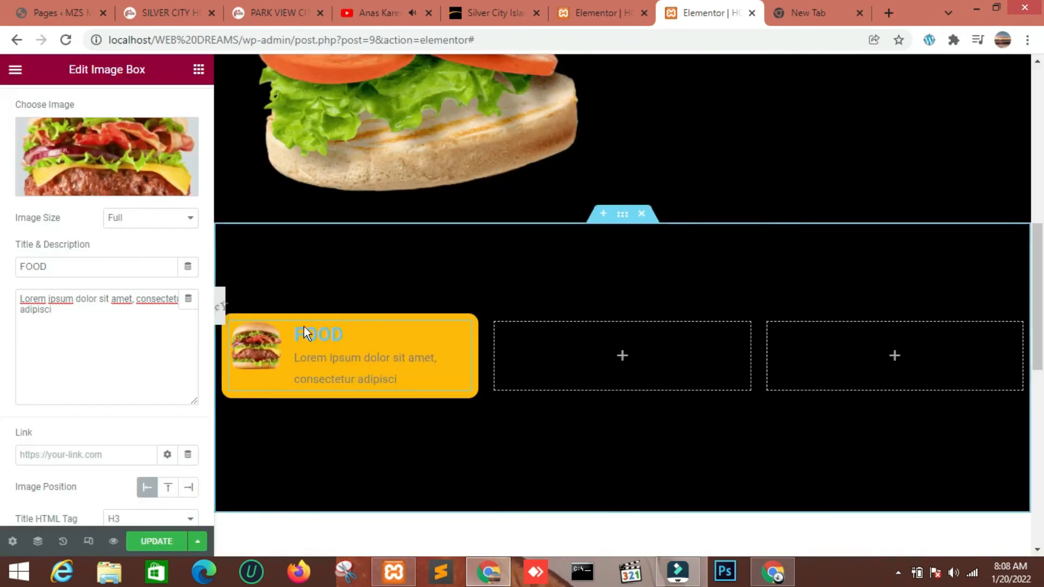
Set the image box title color to white, #FFFFFF.
scroll(107, 163, up, 2)
click(107, 106)
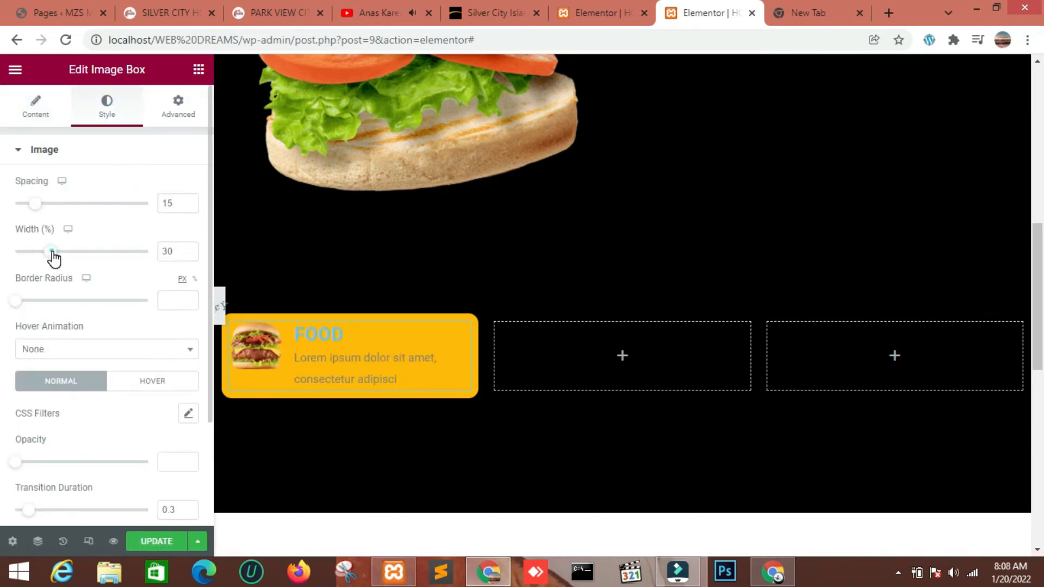
scroll(112, 334, down, 2)
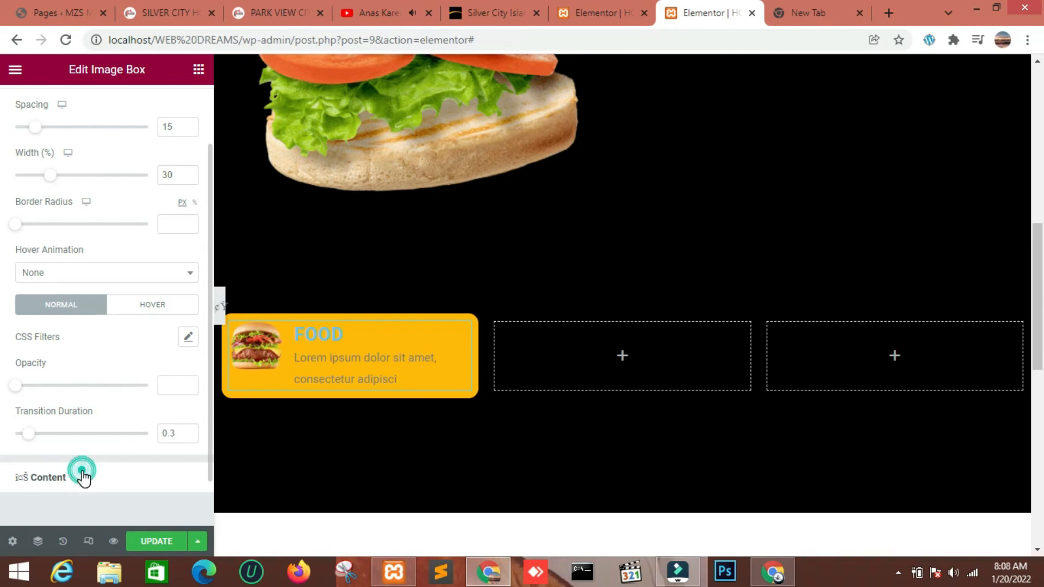
click(40, 477)
click(188, 370)
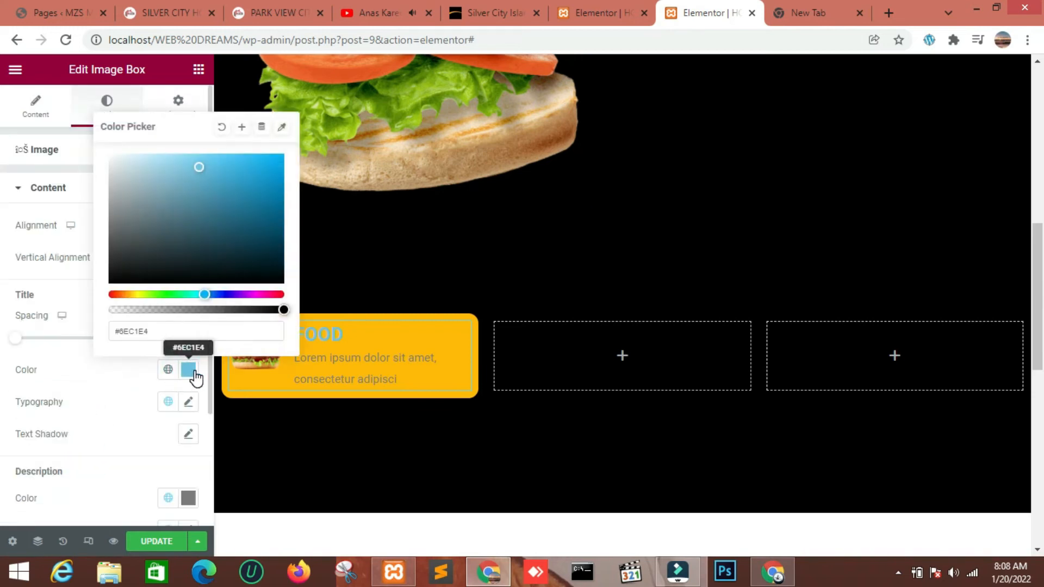
key(BackSpace)
key(BackSpace)
key(BackSpace)
key(BackSpace)
key(BackSpace)
text(FFFFFF)
click(119, 389)
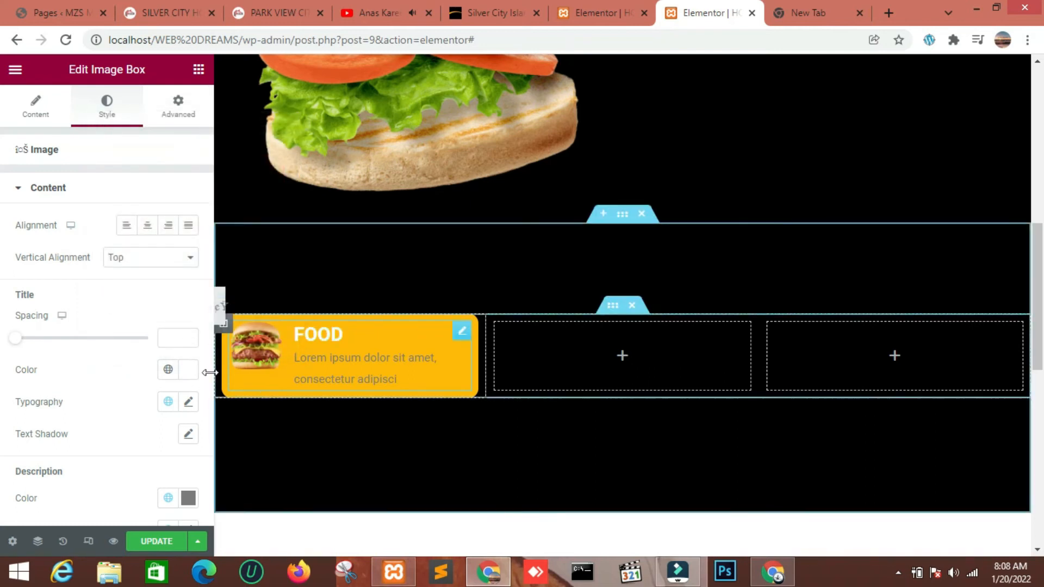
Set the image box description color to white, #FFFFFF.
scroll(193, 372, down, 4)
click(188, 351)
click(160, 309)
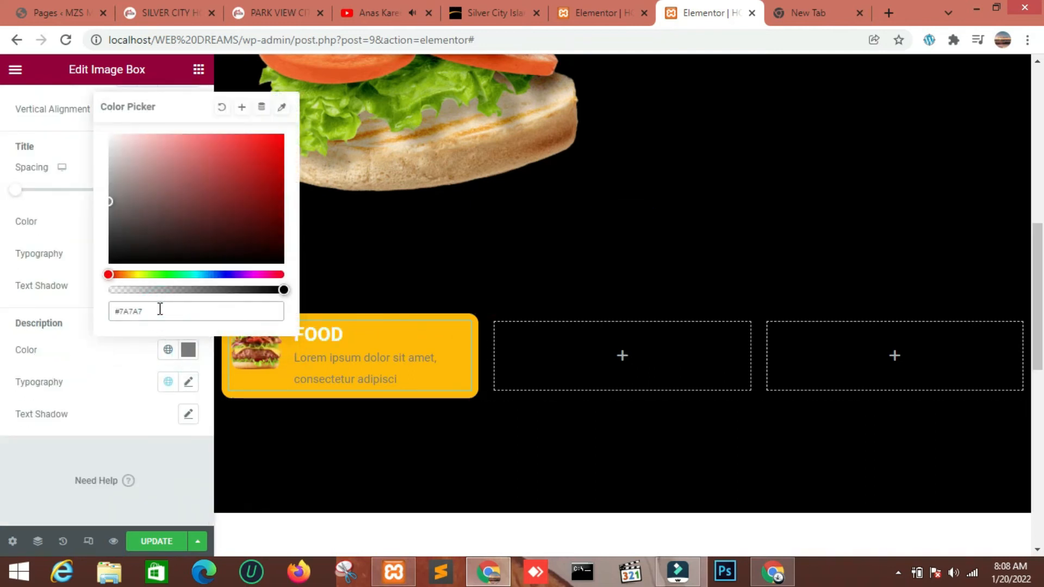
key(BackSpace)
key(BackSpace)
key(BackSpace)
key(BackSpace)
key(BackSpace)
text(ffffff)
click(124, 383)
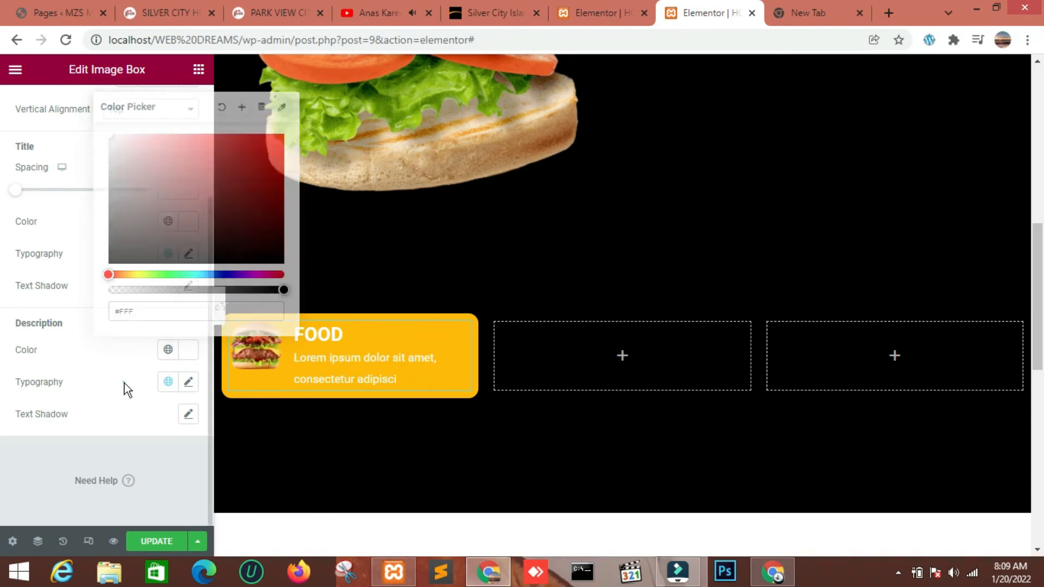
Set the FOOD card's image width to 43% and shorten its description to "Lorem ipsum dolor sit amet, consectetur".
scroll(109, 309, up, 10)
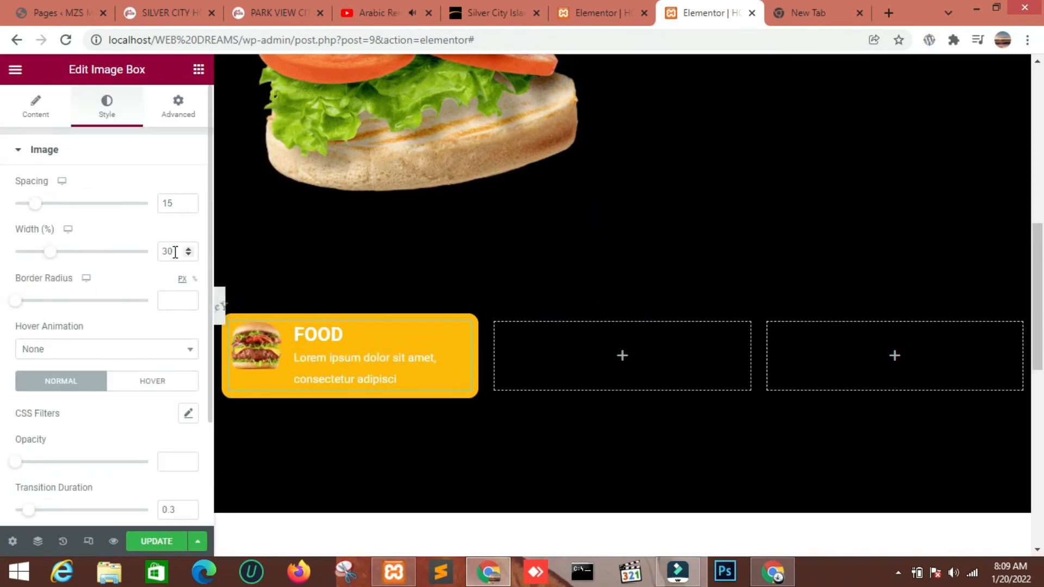
key(BackSpace)
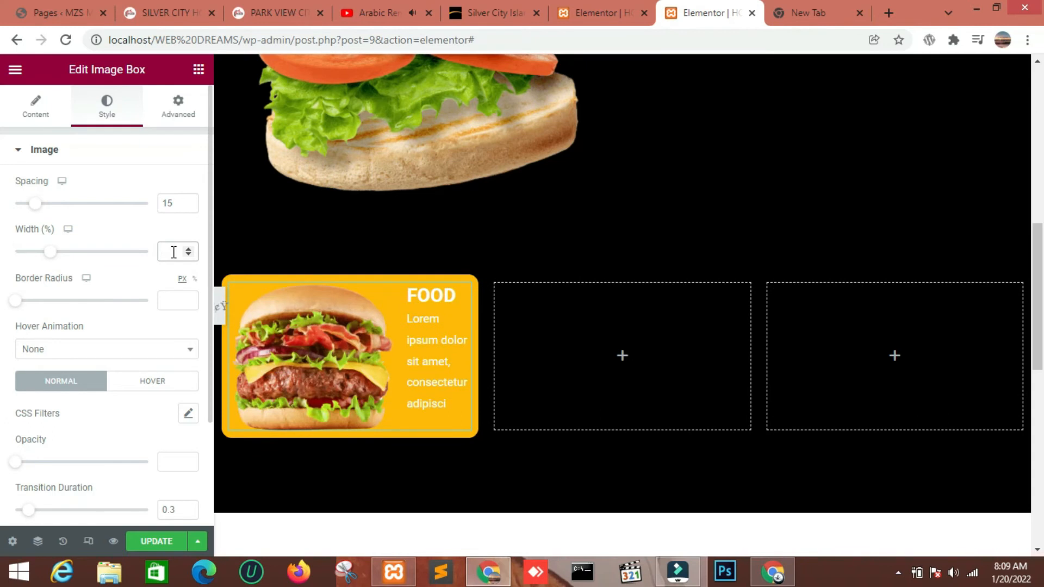
text(43)
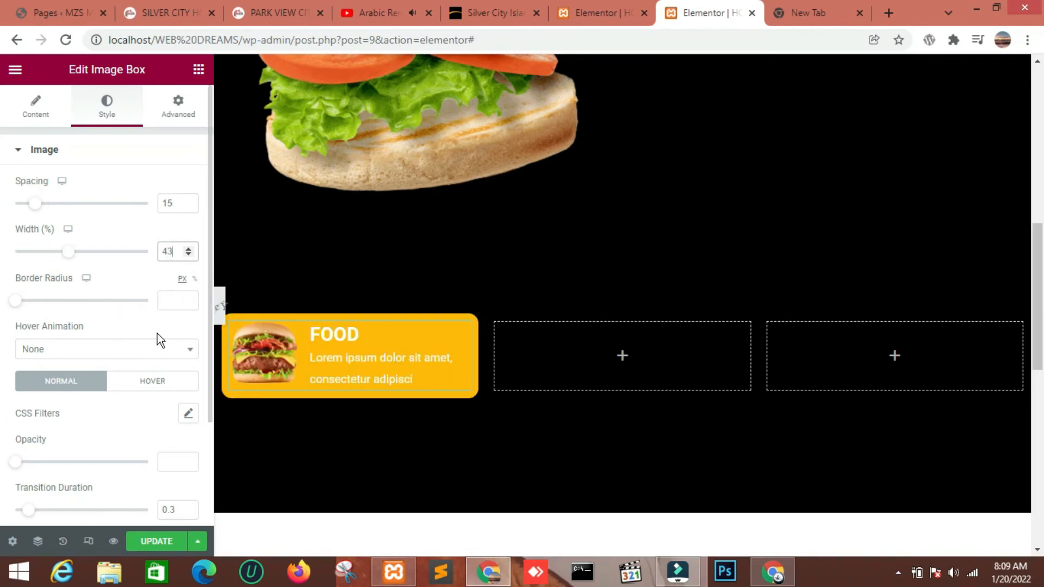
scroll(501, 292, down, 3)
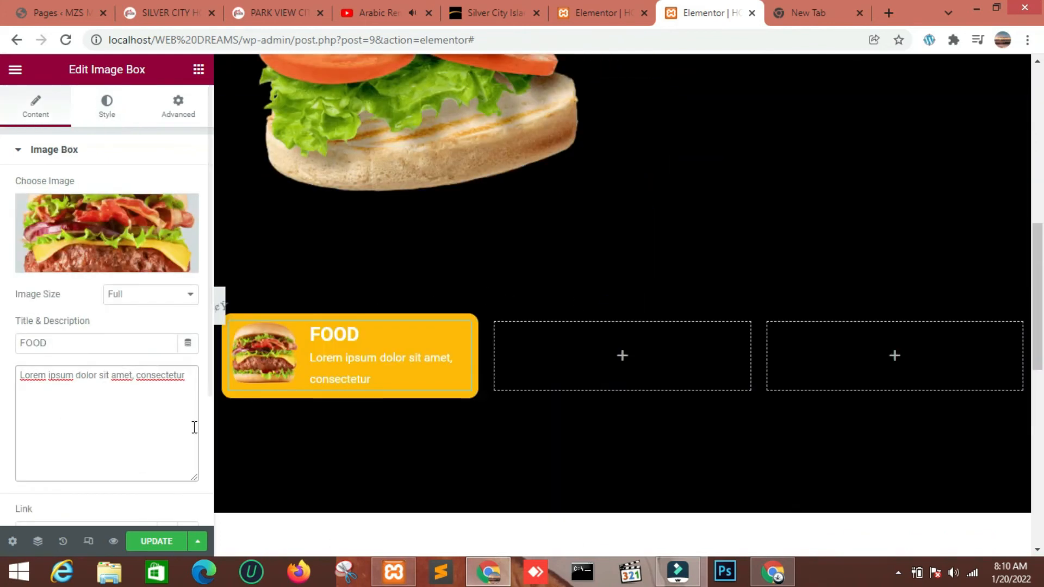
click(187, 393)
Set the hover animation of the FOOD card's image to Pulse Grow.
click(106, 105)
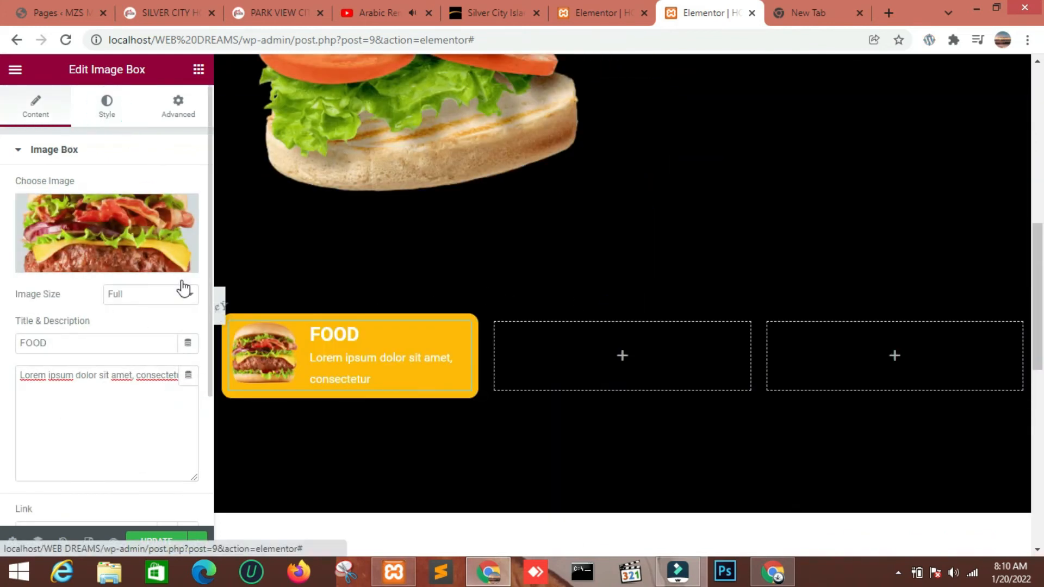
scroll(136, 384, down, 2)
click(139, 314)
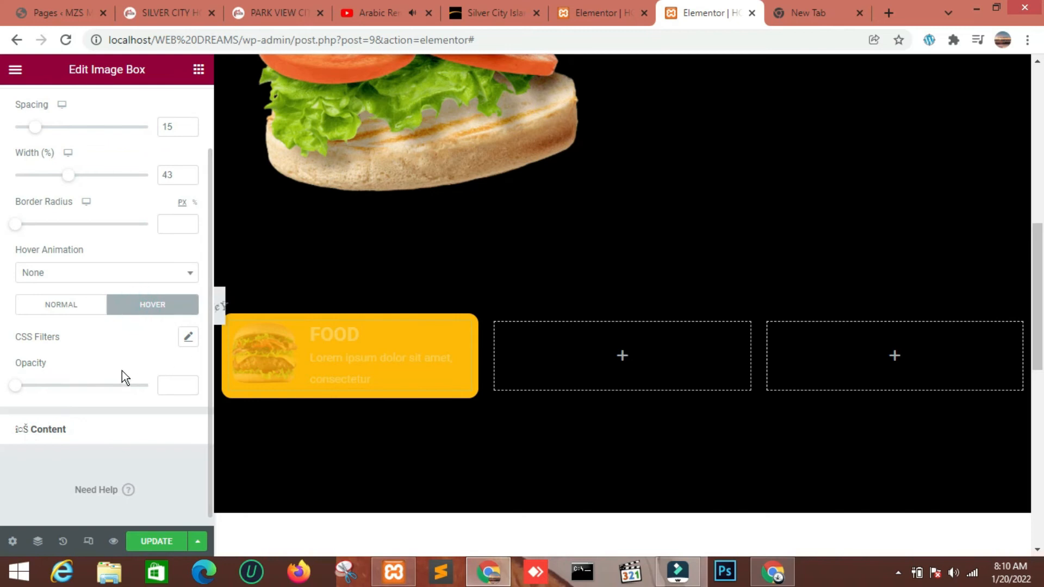
scroll(113, 365, up, 2)
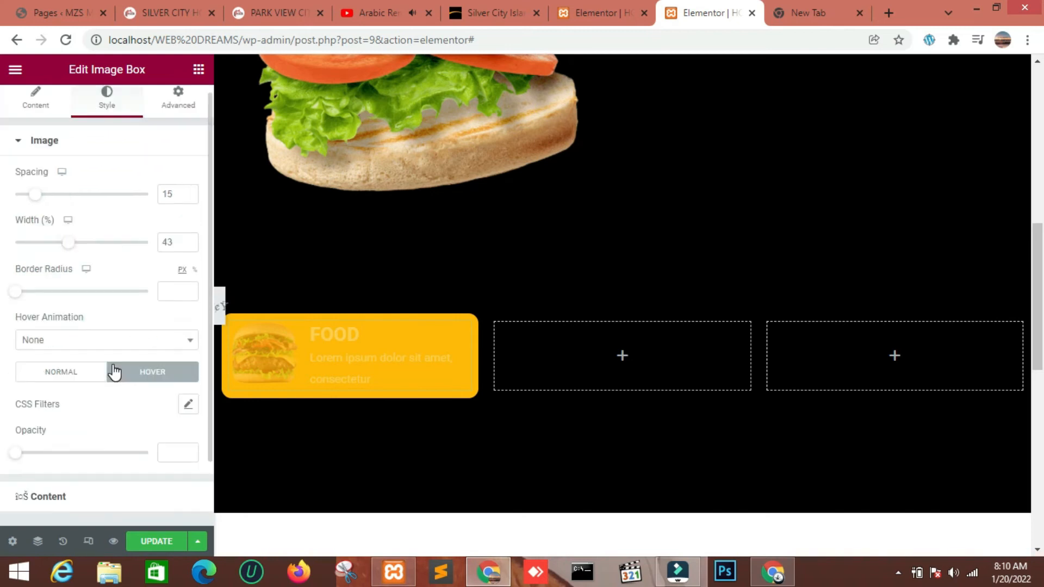
click(109, 340)
click(83, 441)
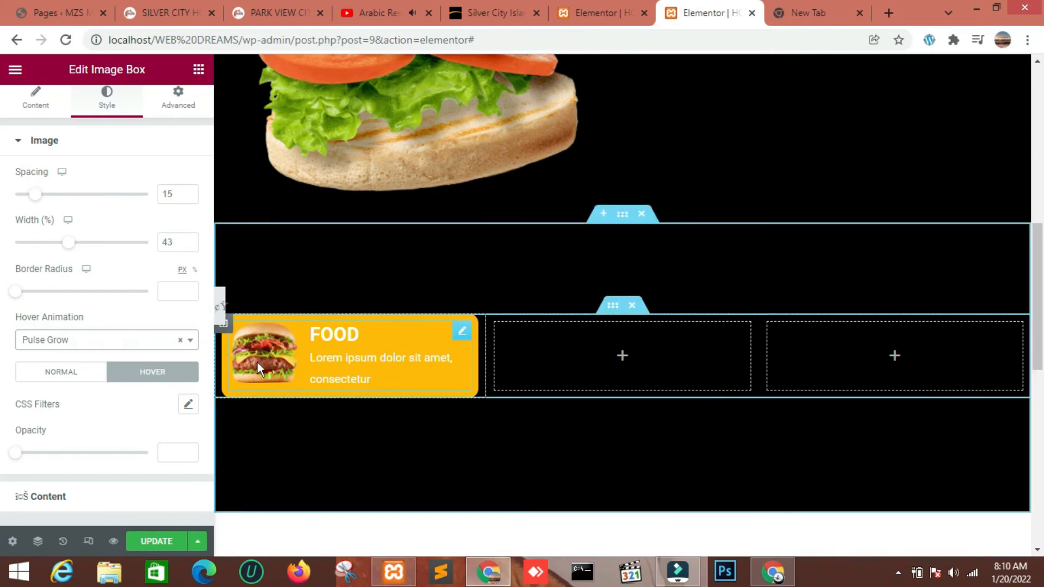
scroll(149, 437, down, 2)
click(114, 430)
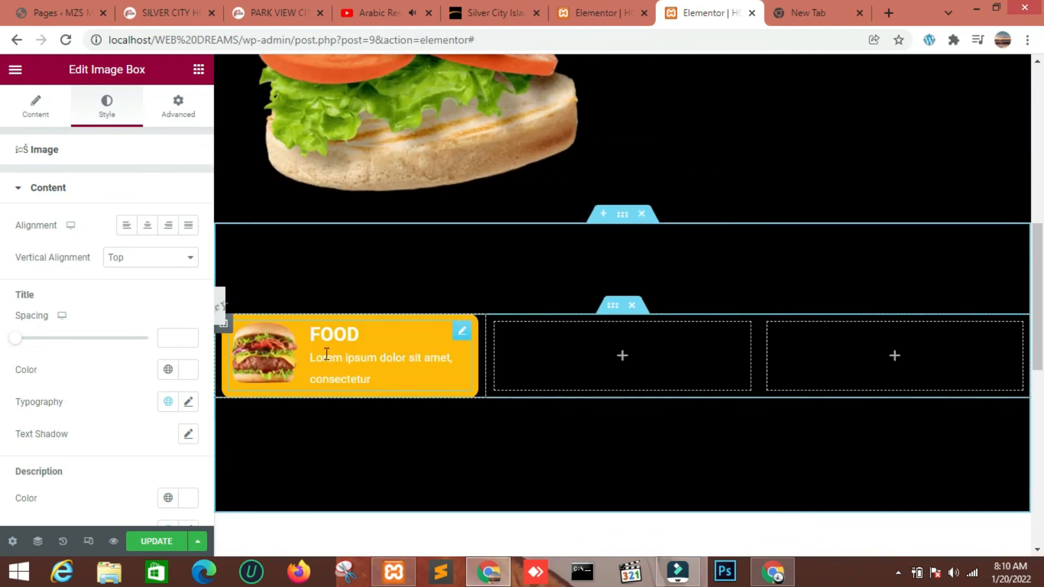
click(38, 109)
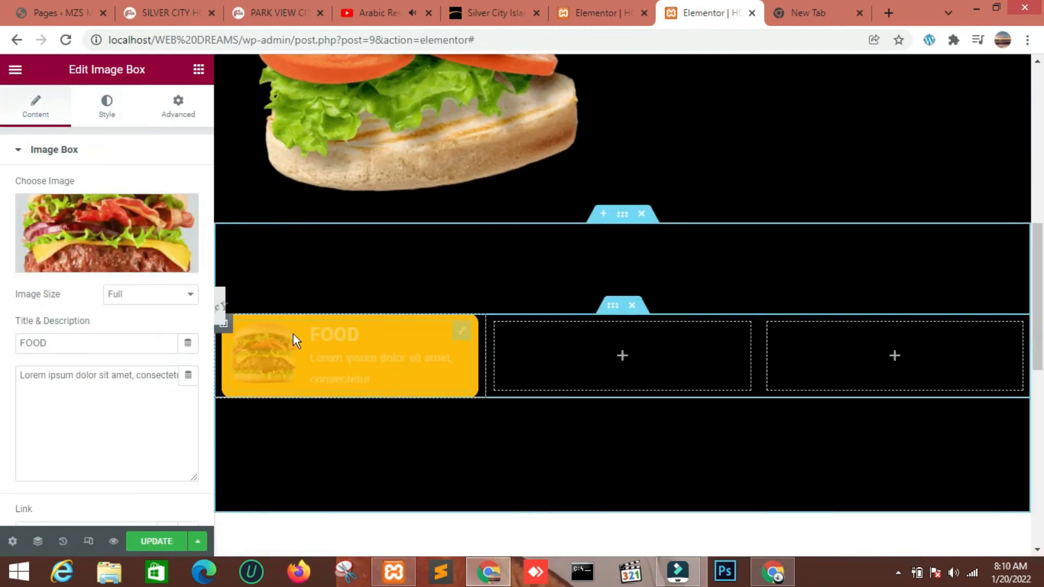
Duplicate the yellow FOOD column twice to get three identical cards.
right_click(229, 326)
click(255, 359)
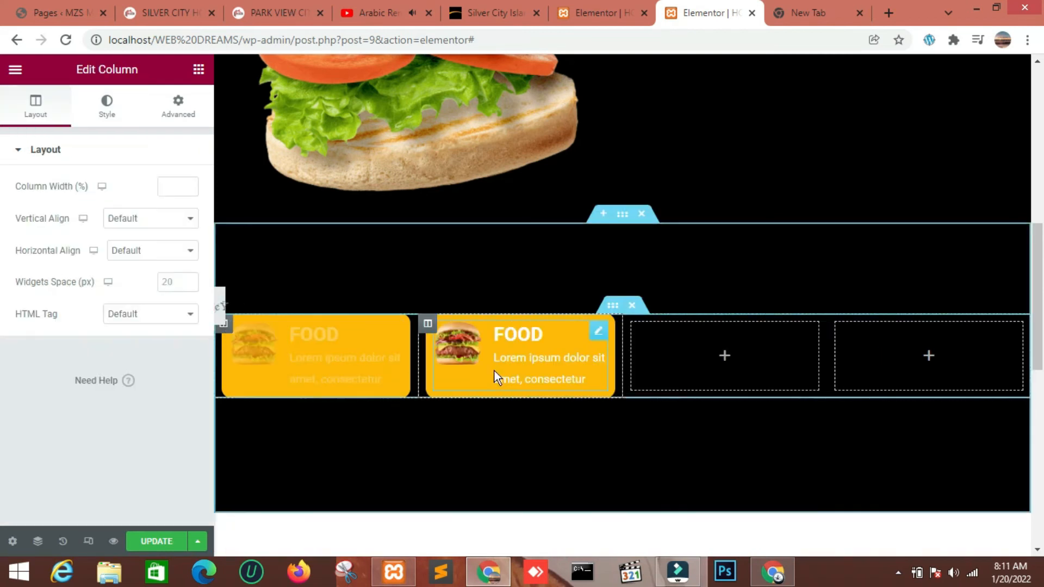
right_click(428, 327)
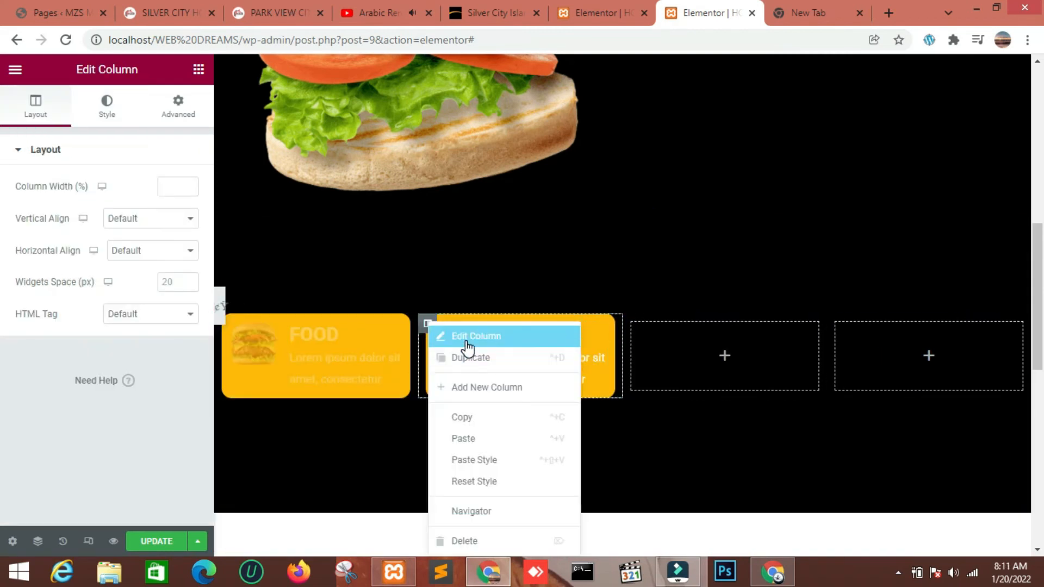
click(457, 357)
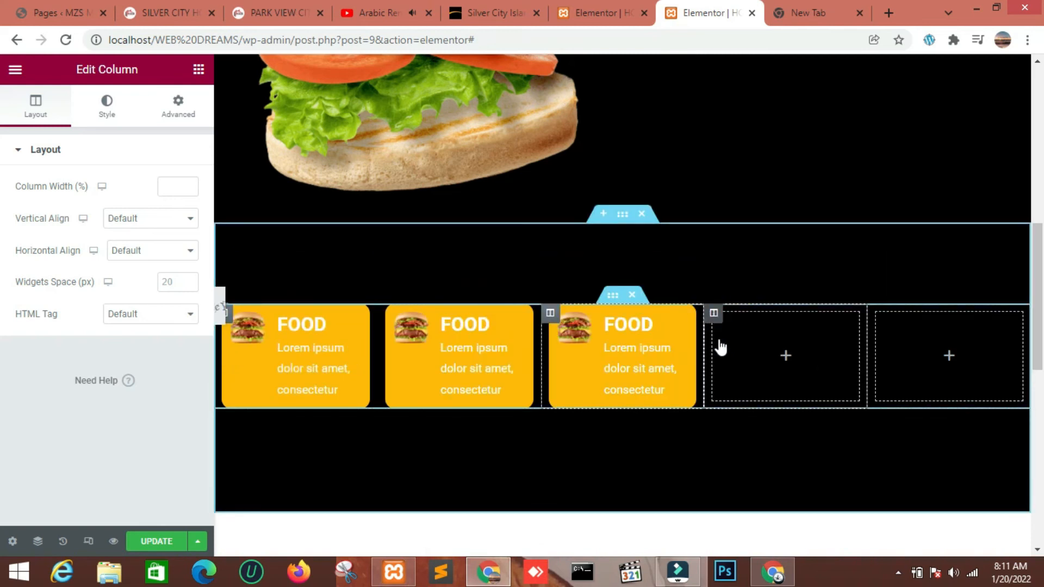
Delete the two empty columns beside the three FOOD cards.
right_click(713, 313)
click(758, 531)
right_click(837, 324)
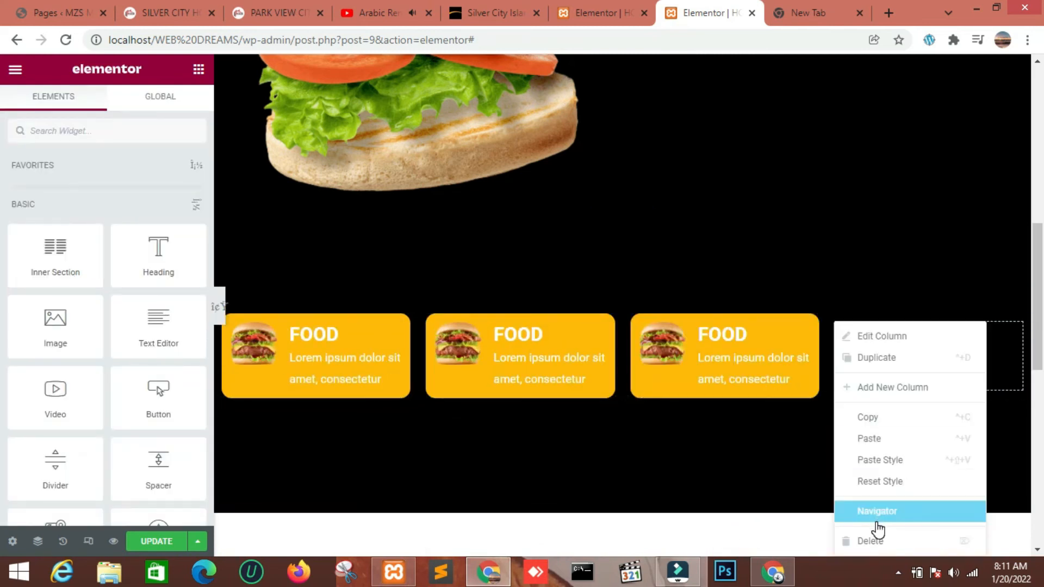
click(873, 540)
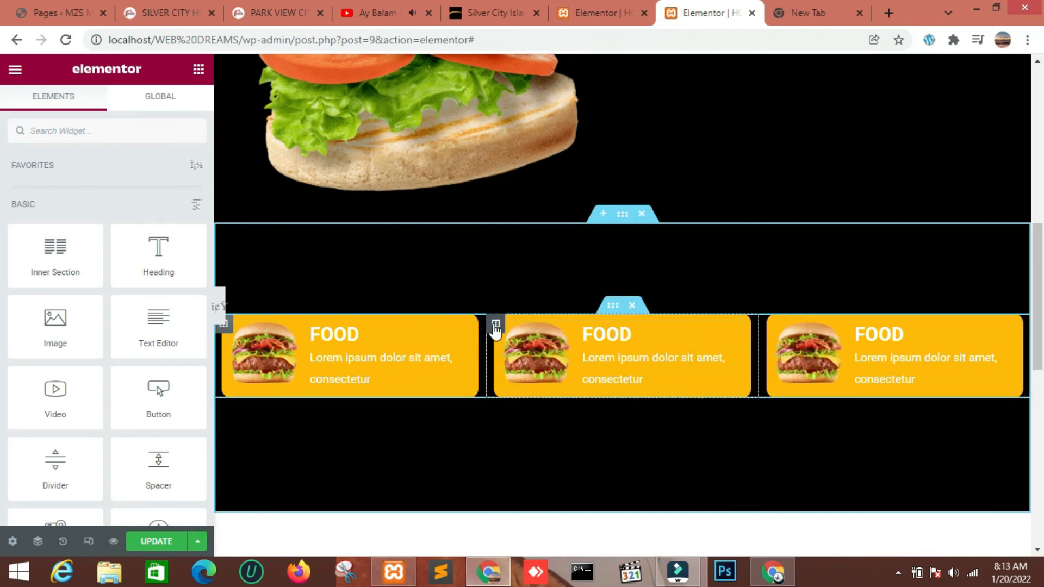
Set the middle card column's background color to green, #007F5B.
click(495, 326)
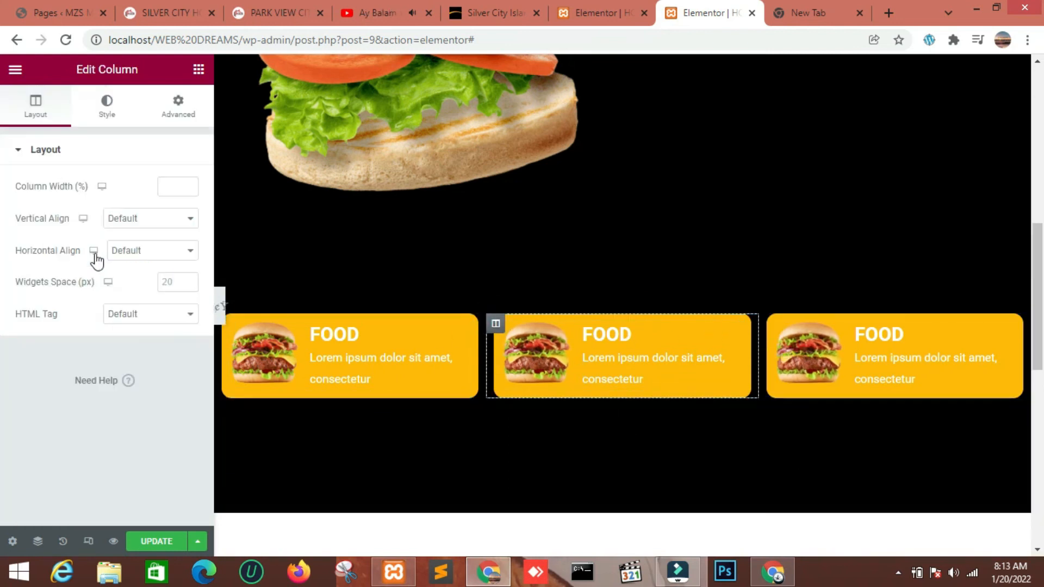
click(106, 104)
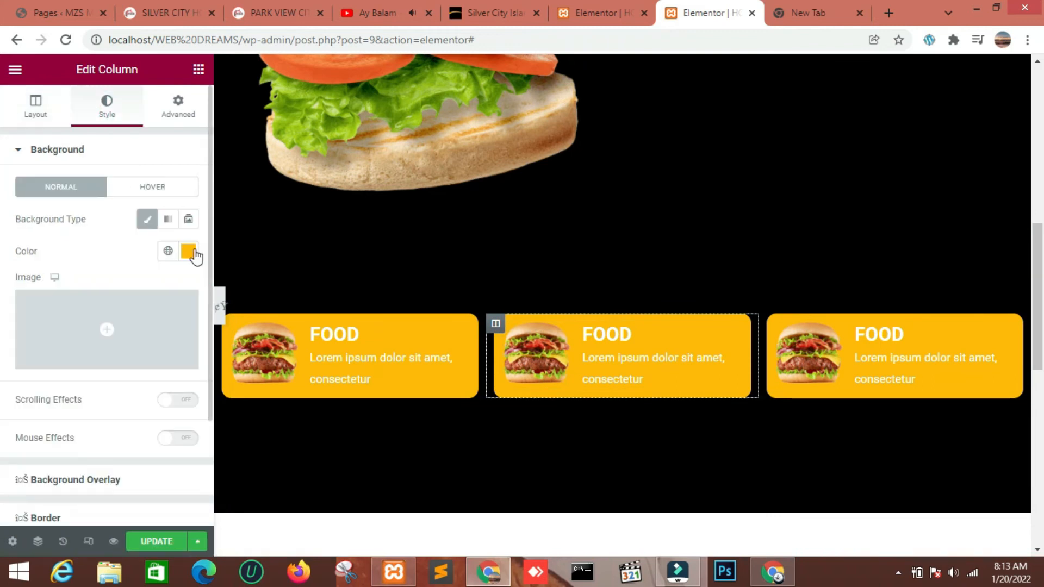
click(188, 250)
text(#007F5B)
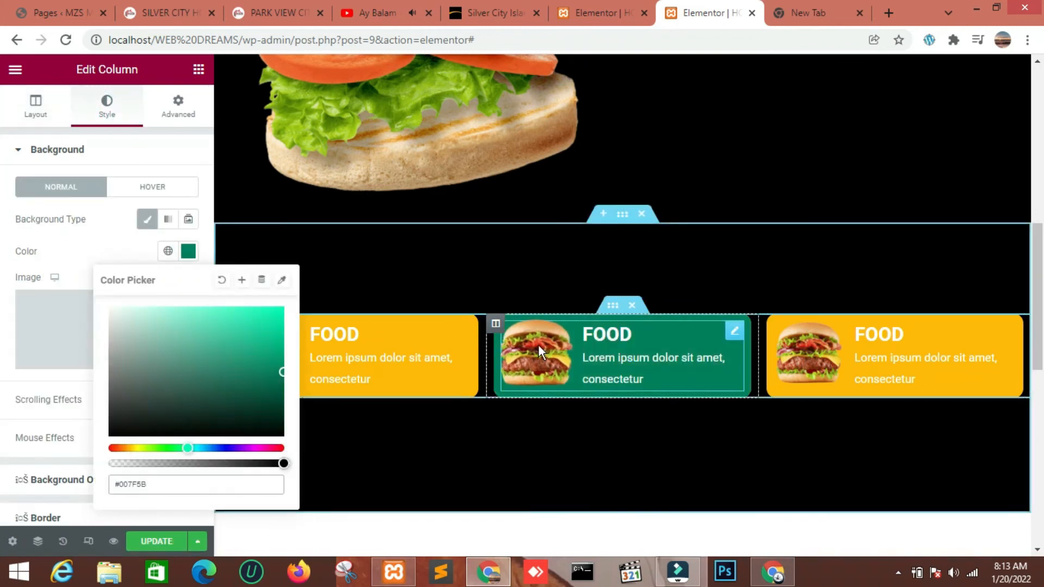
Change the title of the middle card's image box to "SNACK".
click(734, 336)
click(86, 342)
key(BackSpace)
key(BackSpace)
key(BackSpace)
key(BackSpace)
text(S)
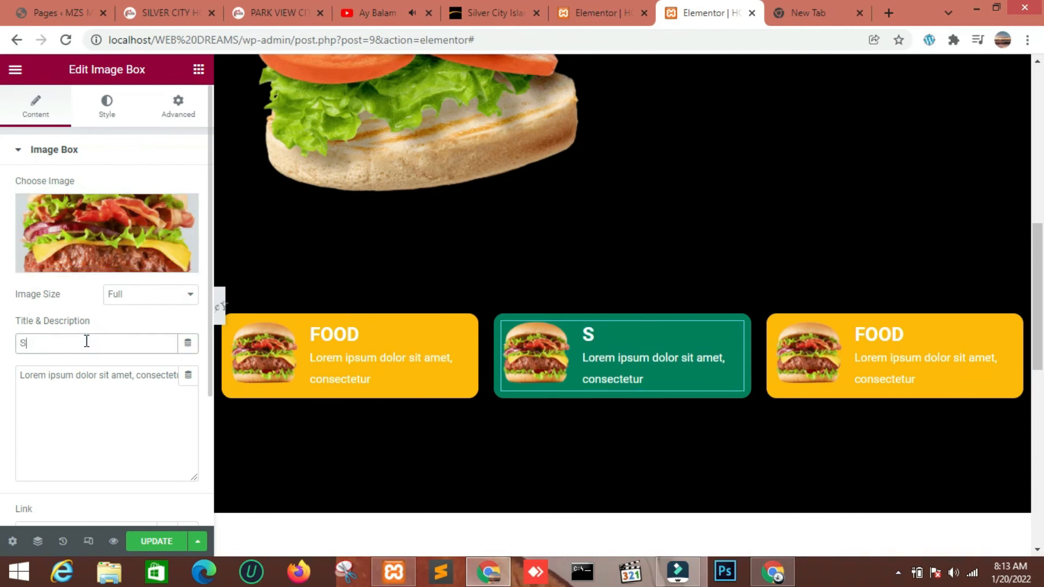
text(NA)
key(BackSpace)
key(BackSpace)
key(BackSpace)
text(SNACK)
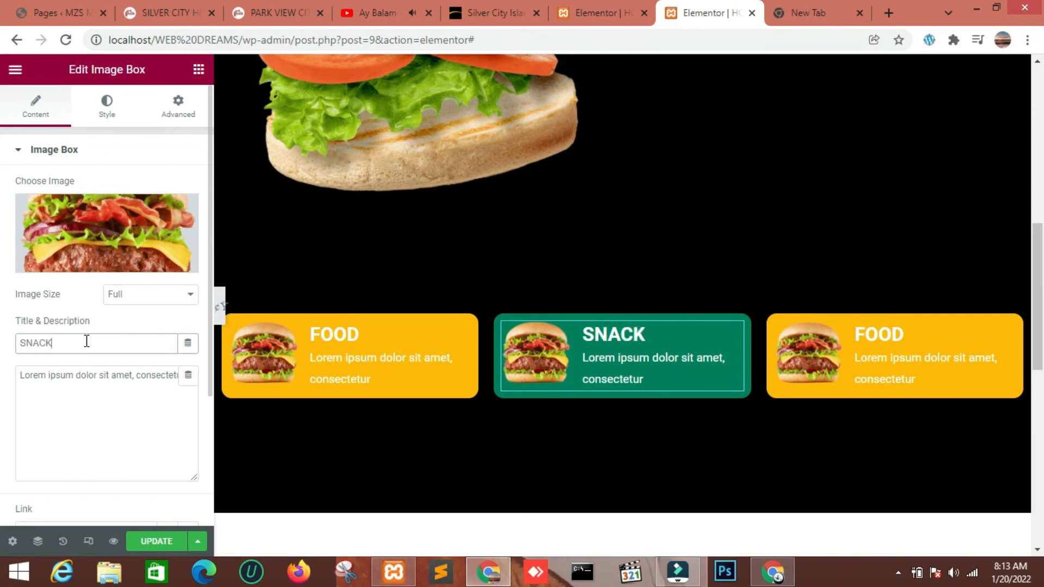
Replace the SNACK card's picture with the chicken nuggets image from the media library.
click(93, 228)
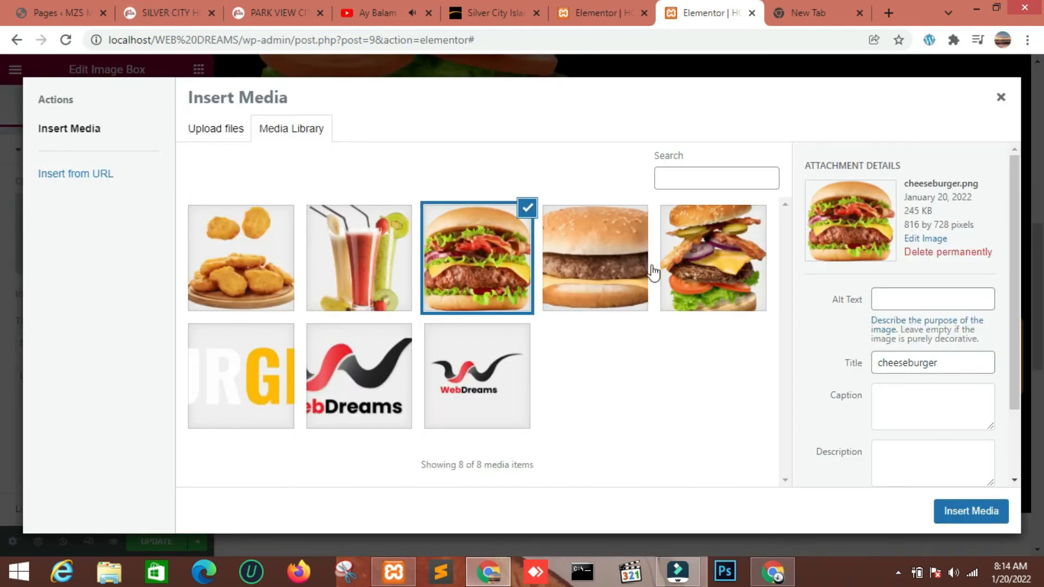
click(250, 284)
click(964, 512)
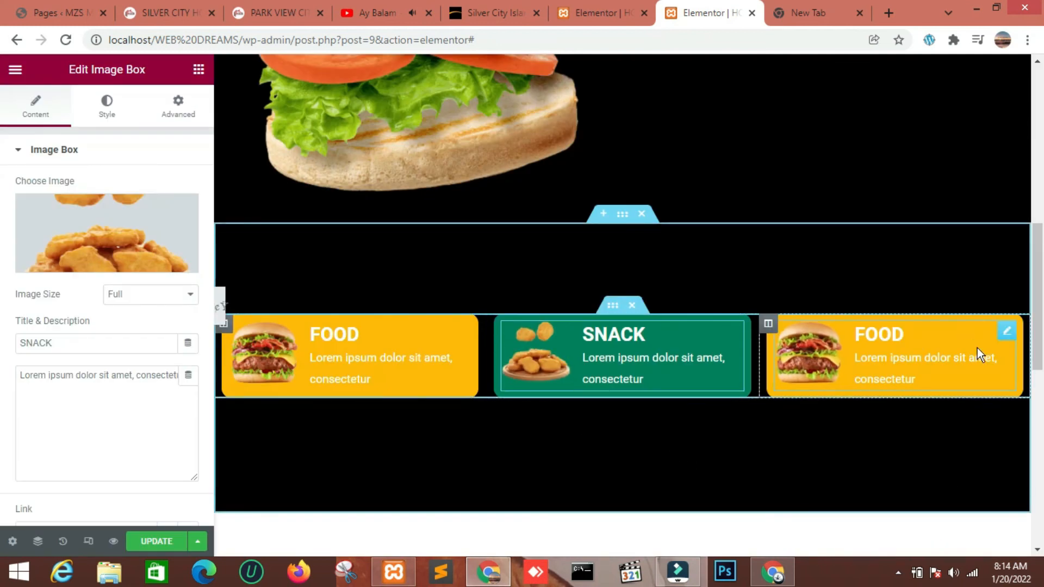
Change the third card's title to "BEVERAGE" and its picture to the fruit drinks image PNNSUD7-2.png.
click(885, 348)
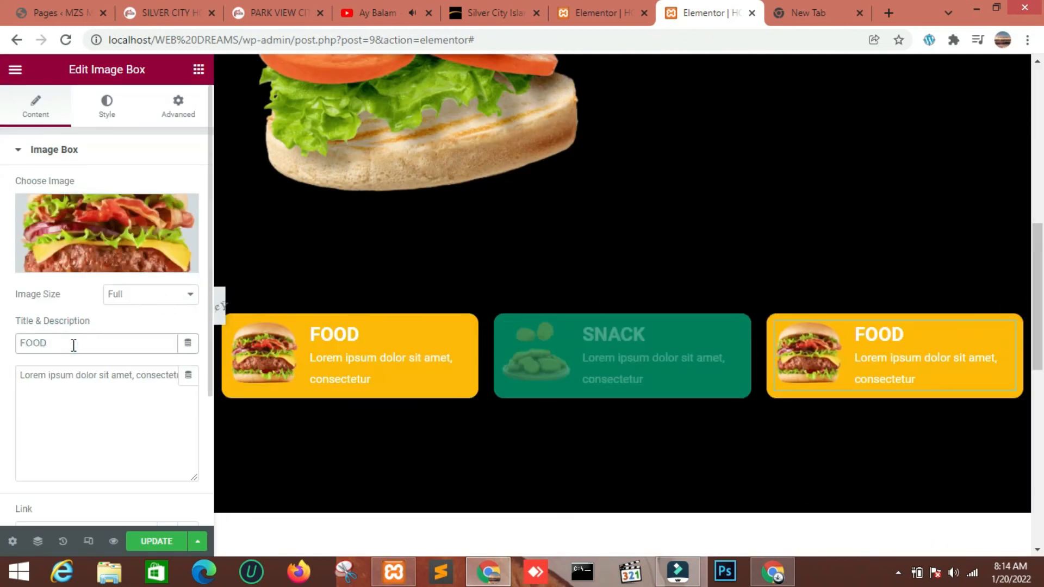
text(BEVERAGE)
click(136, 235)
click(356, 256)
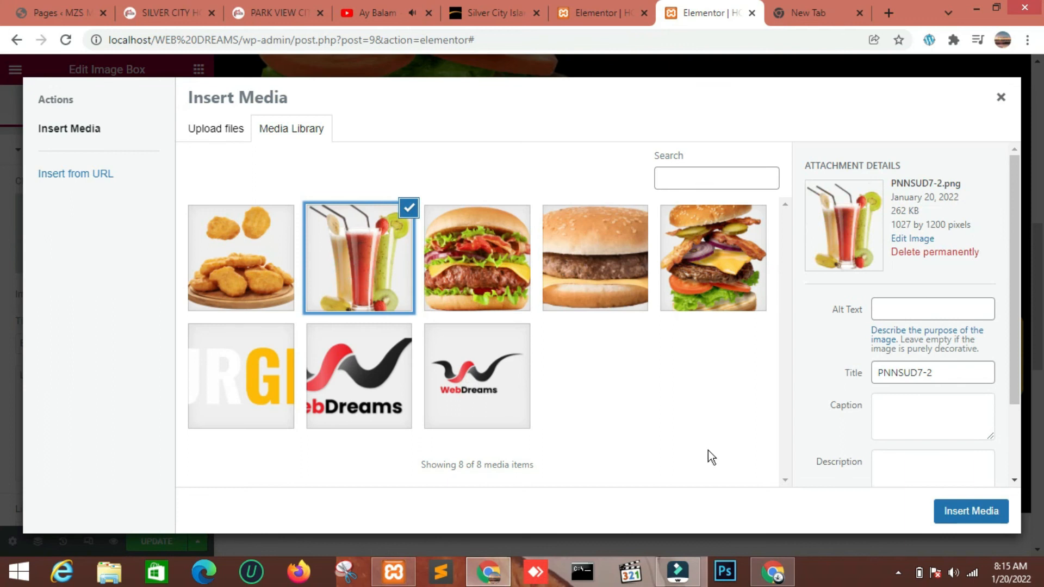
click(971, 511)
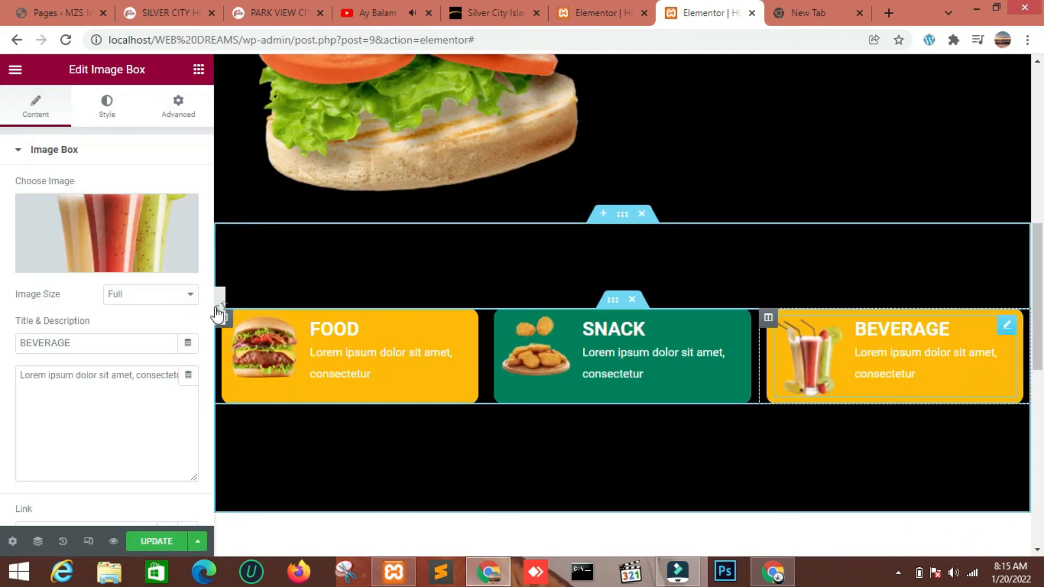
click(106, 109)
scroll(96, 383, down, 3)
scroll(97, 383, up, 3)
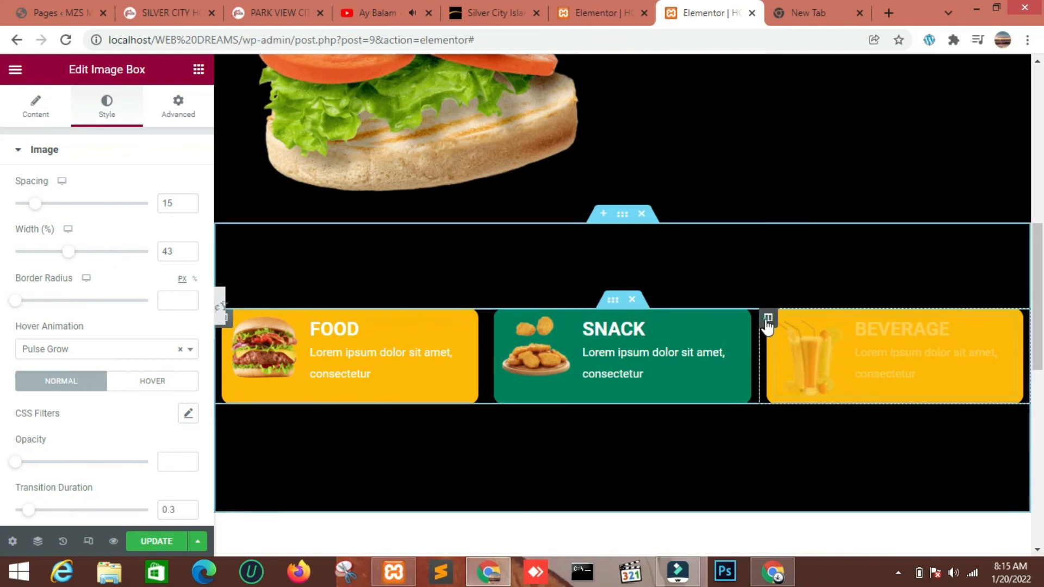
Set the BEVERAGE card column's background color to red, #D60000.
click(768, 317)
drag(107, 109, 107, 103)
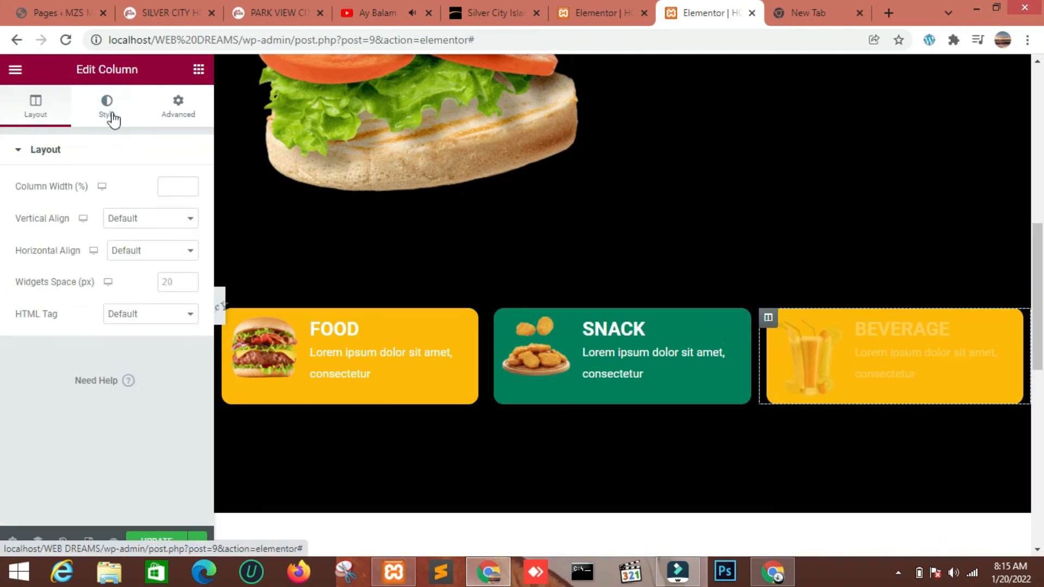
click(112, 117)
click(187, 251)
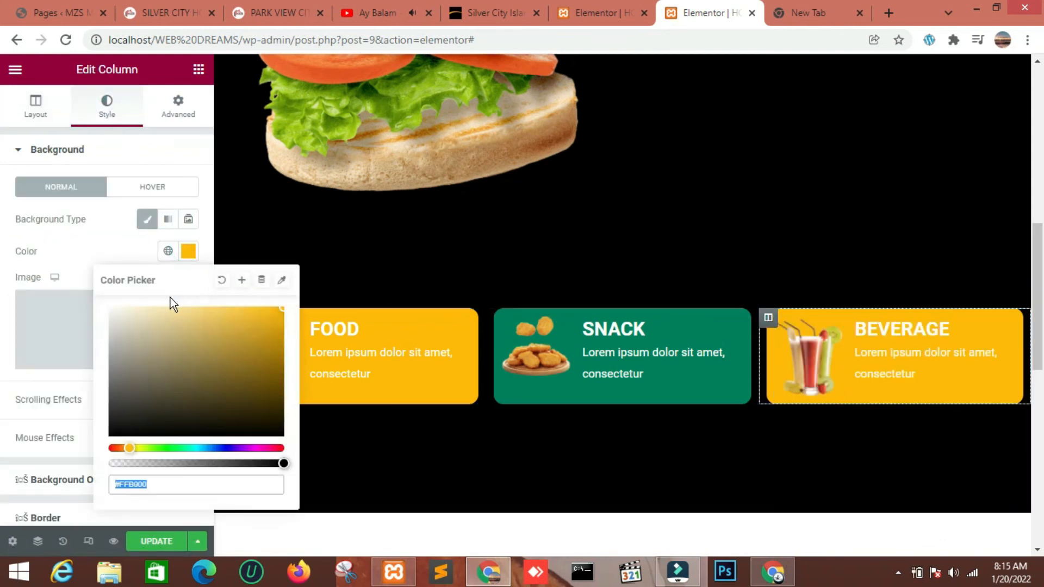
text(#D60000)
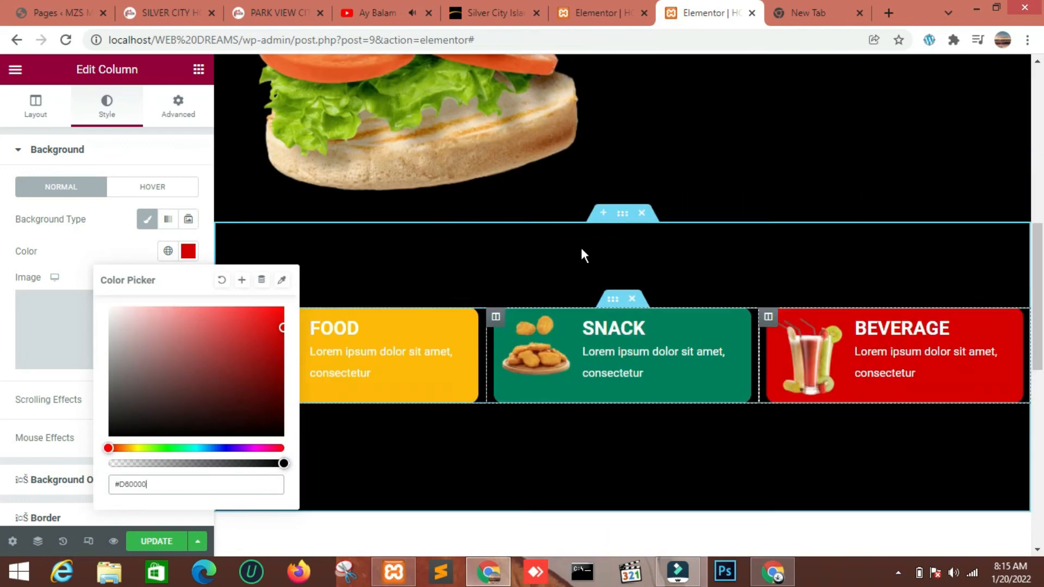
Save the page with the three finished cards and open its preview.
click(121, 252)
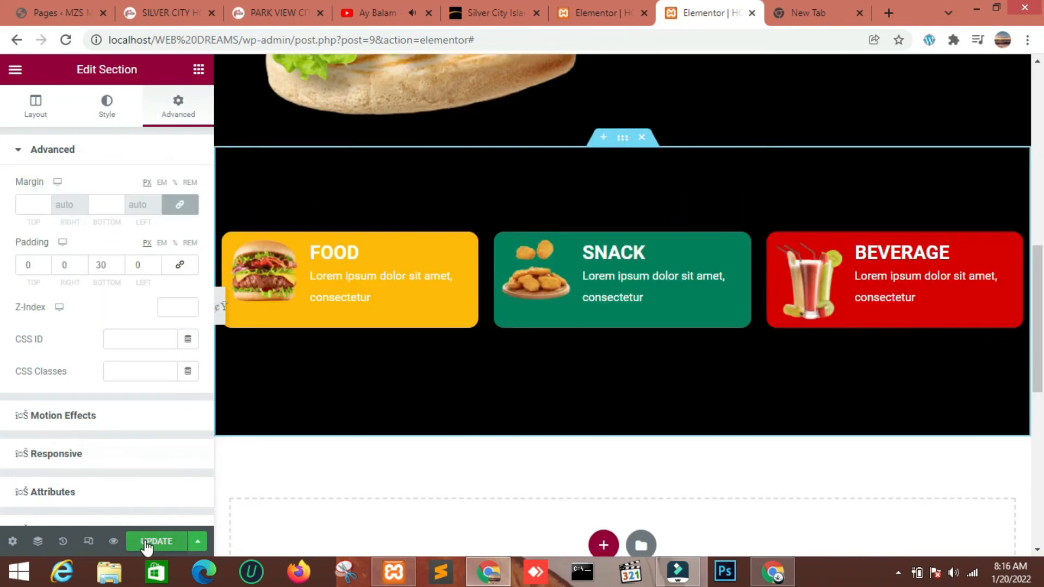
click(145, 540)
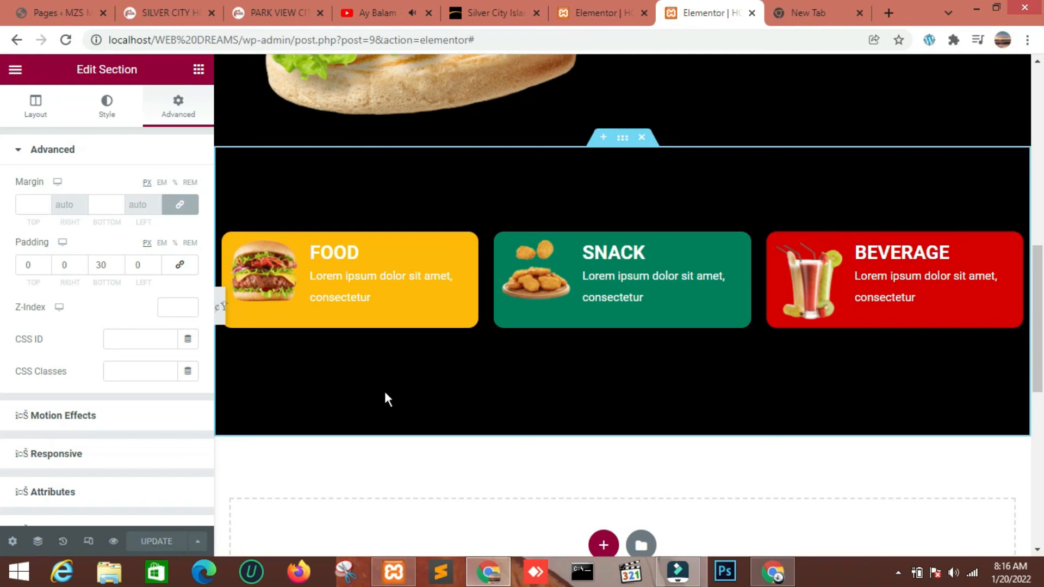
click(113, 541)
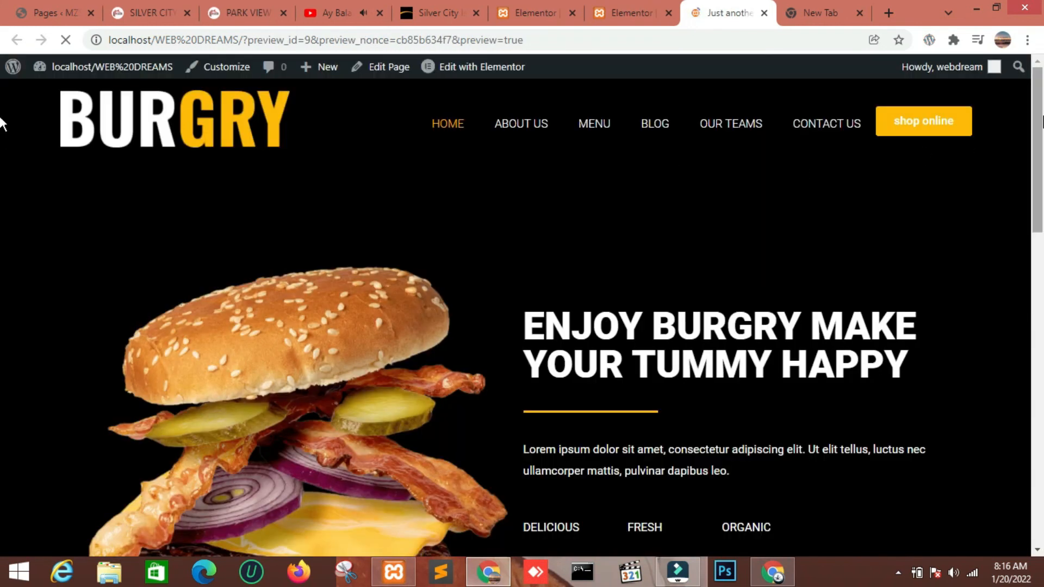
Review the previewed home page from the header and hero through the three category cards to the footer.
scroll(500, 159, down, 3)
scroll(500, 158, down, 3)
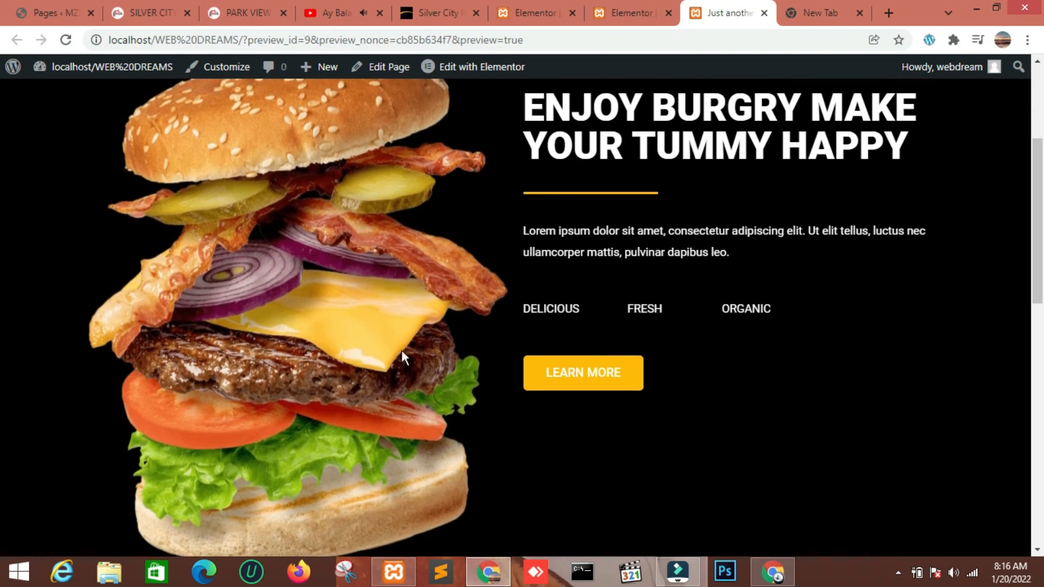
scroll(585, 162, down, 6)
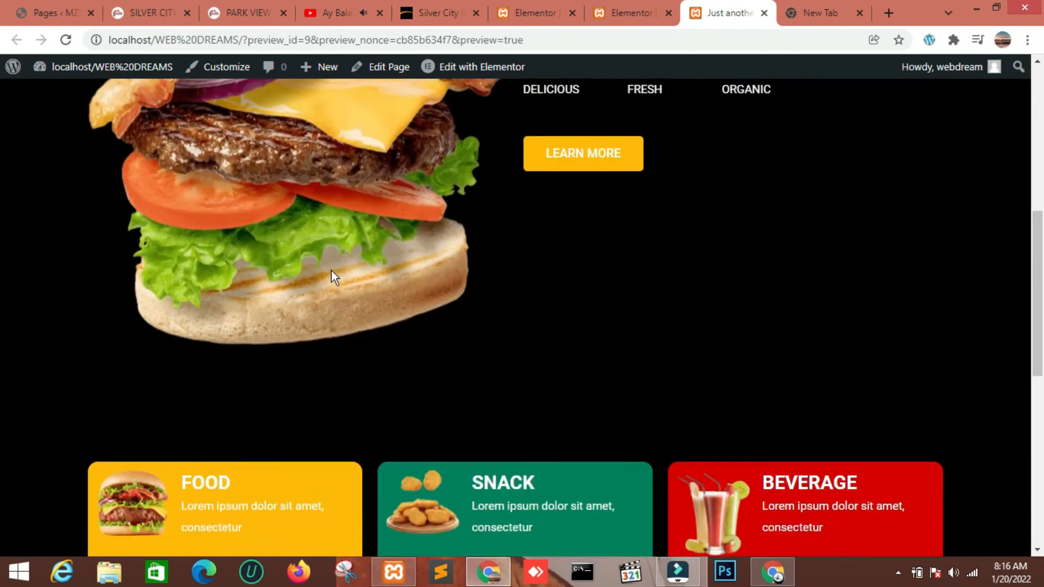
scroll(710, 341, down, 6)
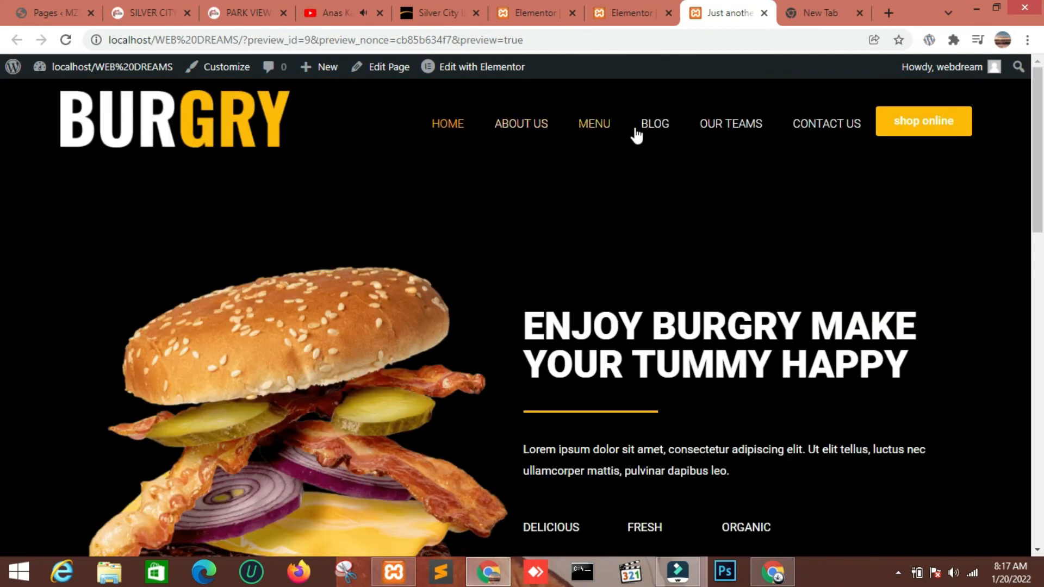
scroll(898, 185, down, 3)
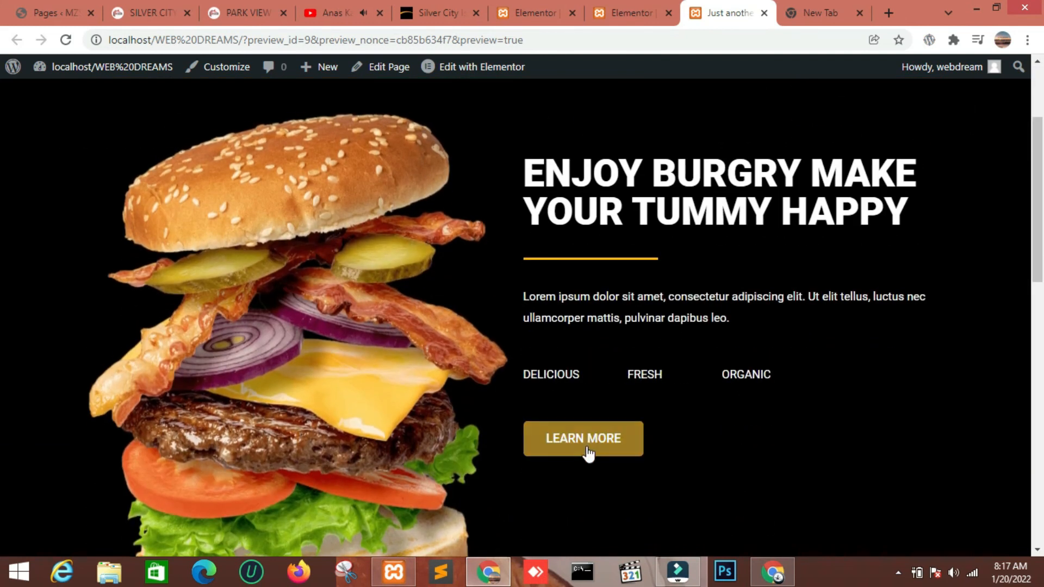
scroll(900, 283, down, 7)
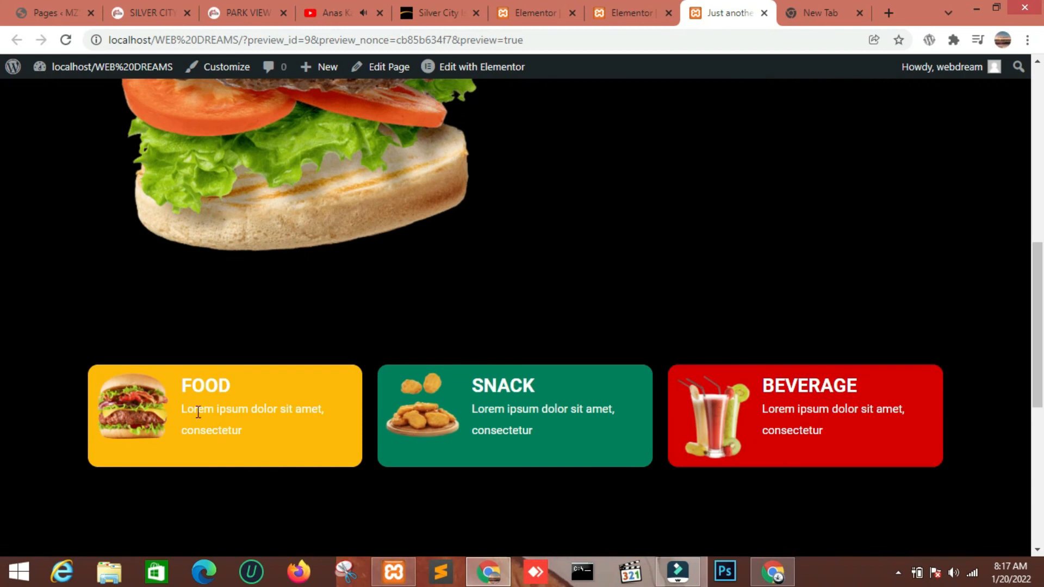
scroll(718, 397, down, 8)
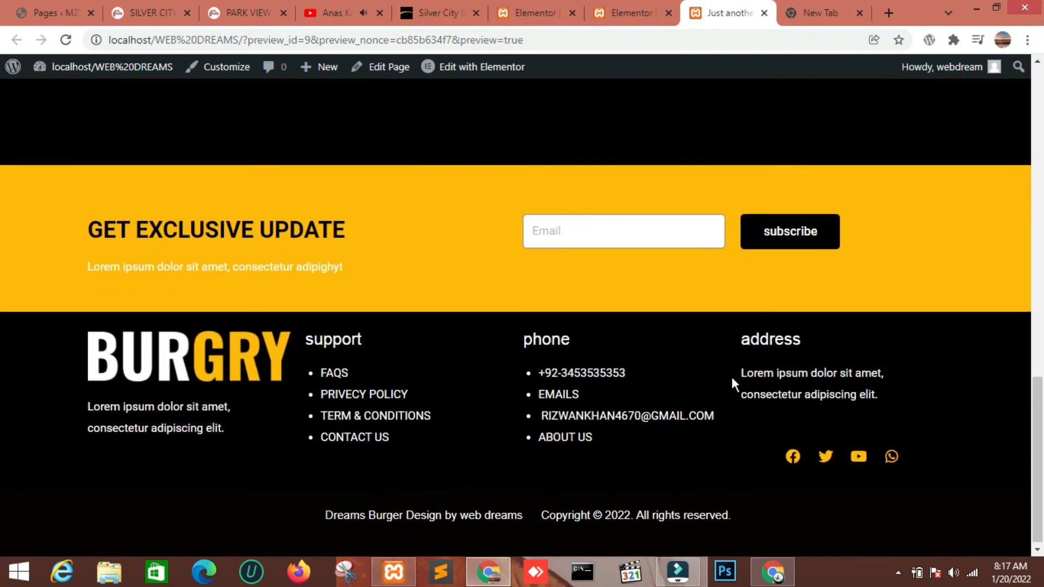
scroll(730, 375, up, 5)
scroll(839, 471, up, 10)
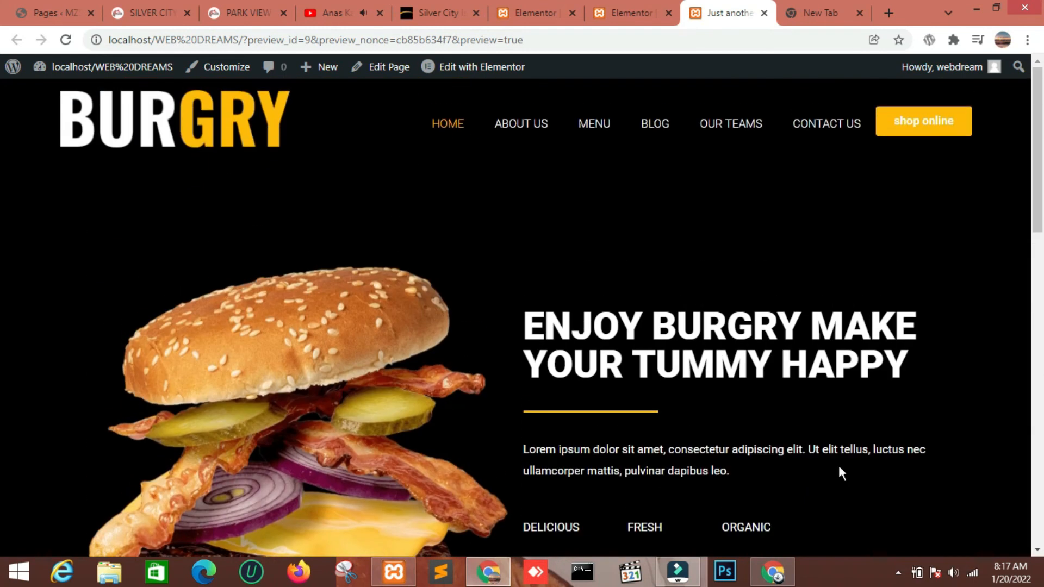